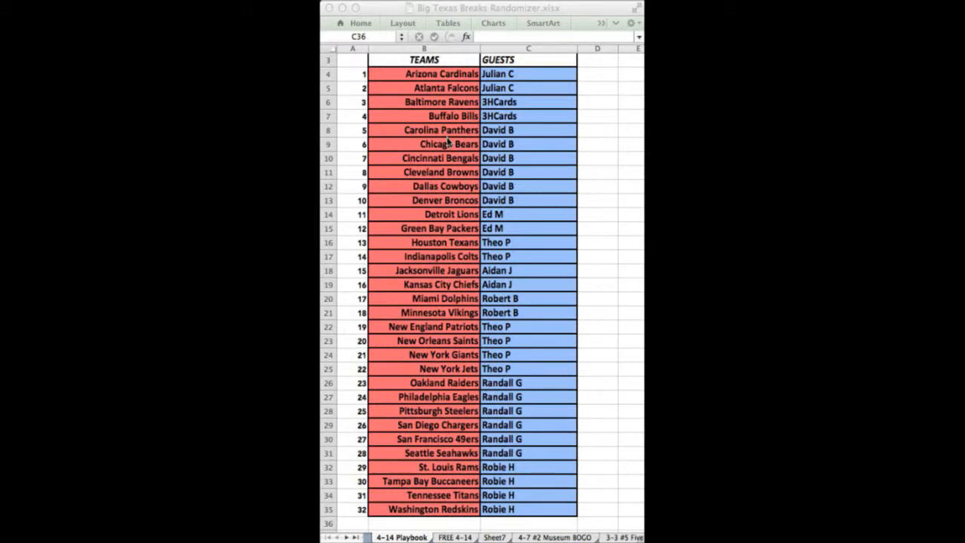
Step: Copy the 32 team names in B4:B35 and switch to the RANDOM.ORG list randomizer
left_click(455, 76)
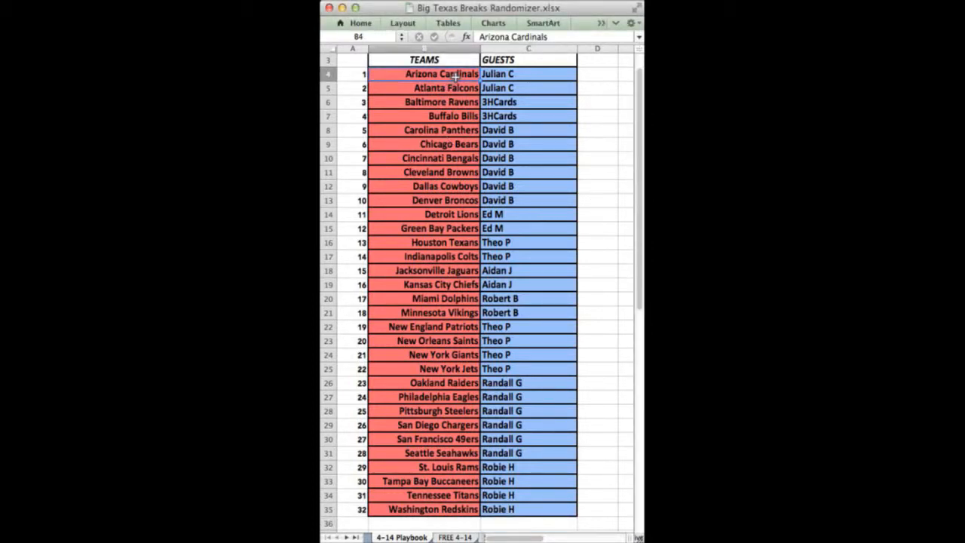
left_click_drag(455, 75, 444, 464)
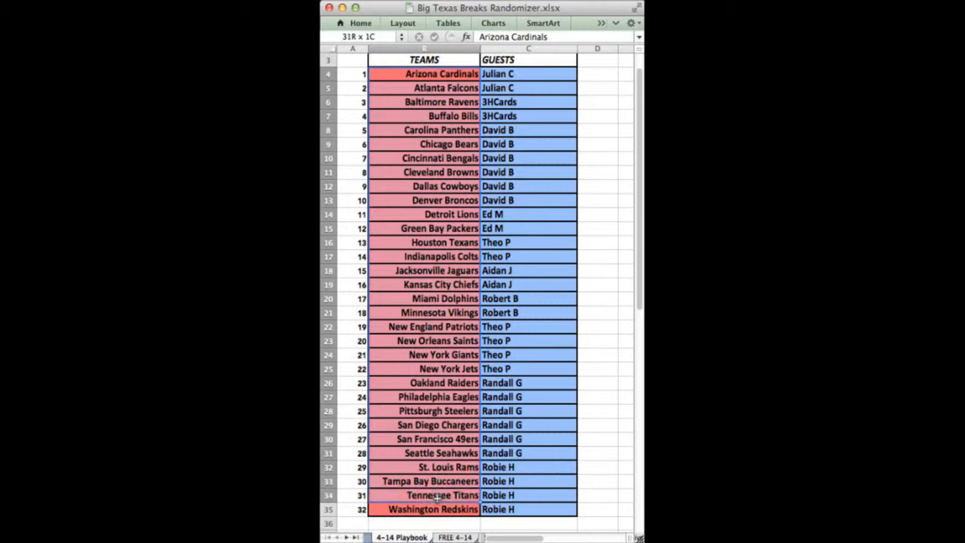
right_click(417, 377)
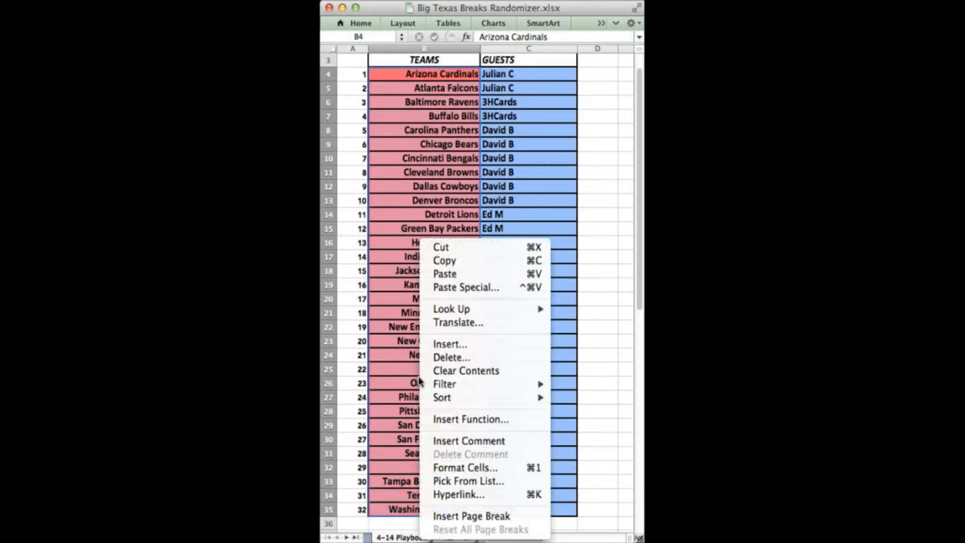
left_click(450, 265)
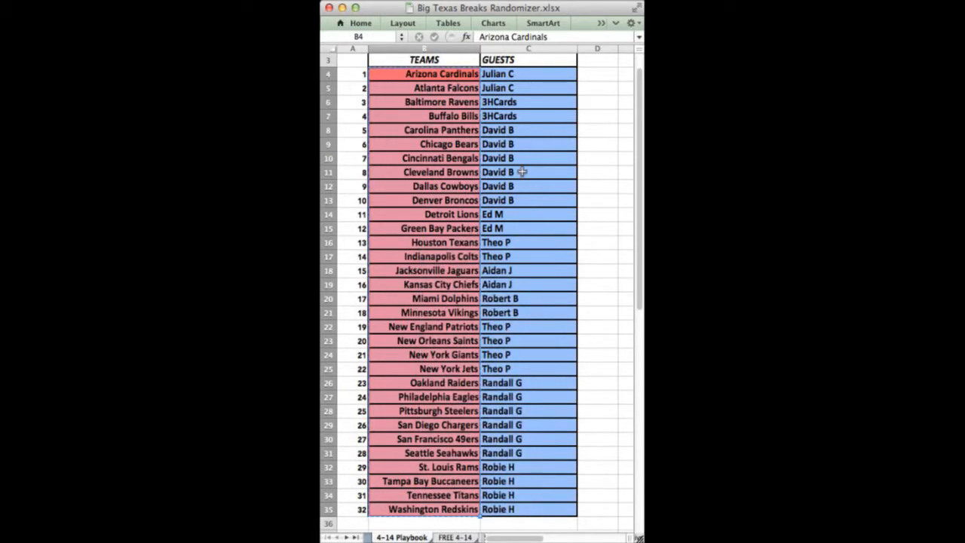
key("super+Tab")
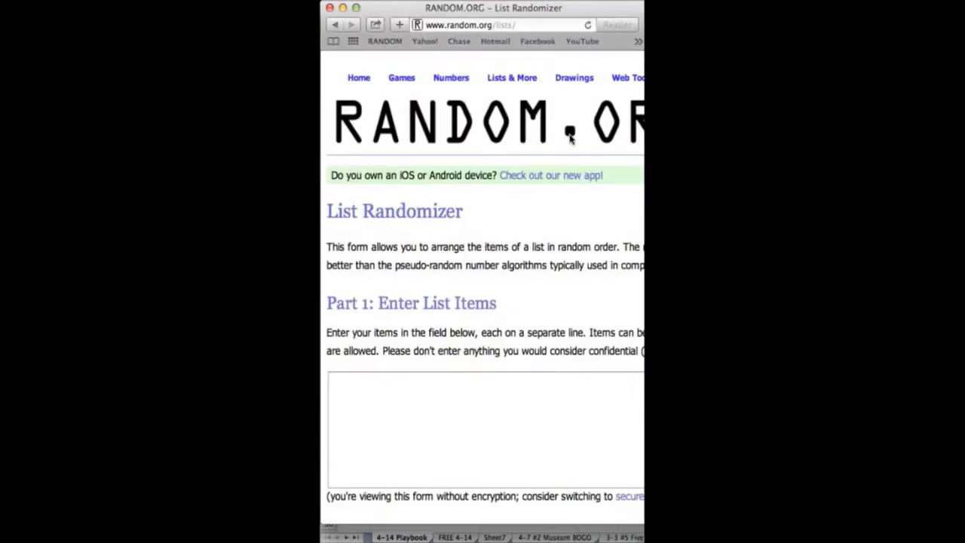
left_click_drag(496, 13, 509, 20)
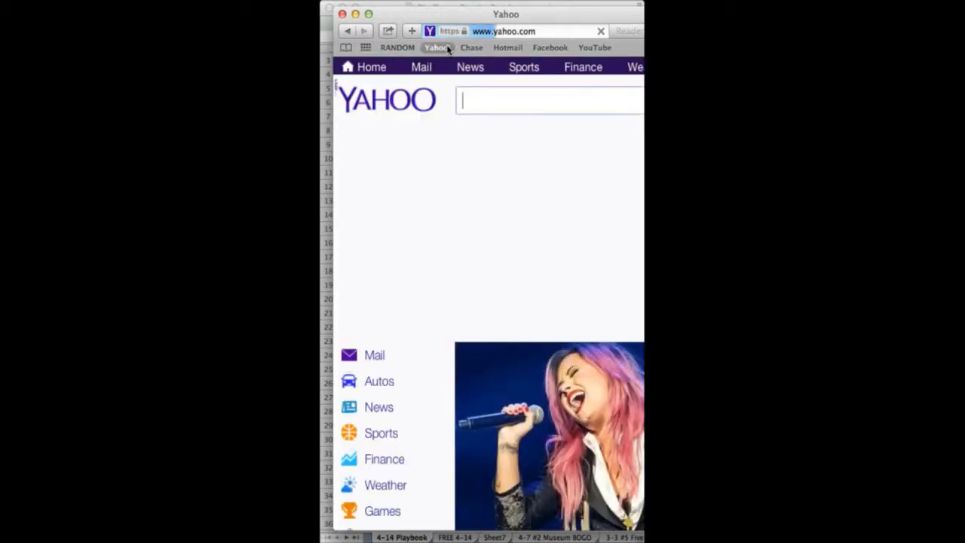
left_click(524, 68)
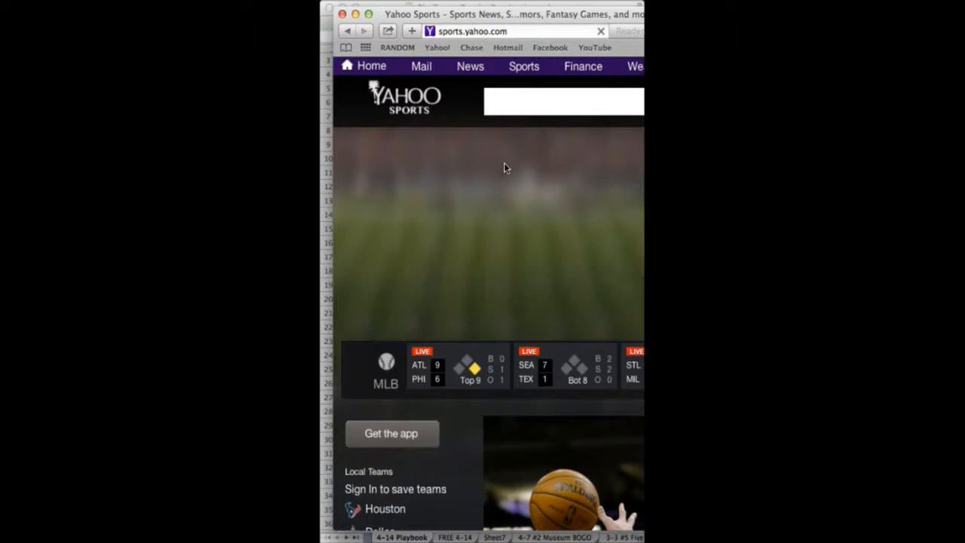
scroll(469, 290, "down", 5)
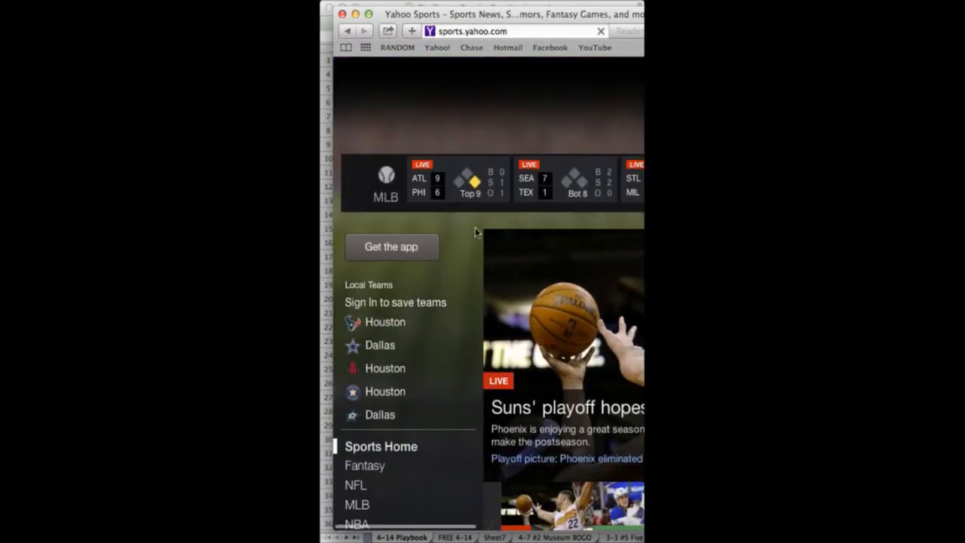
scroll(505, 204, "right", 3)
scroll(504, 204, "right", 3)
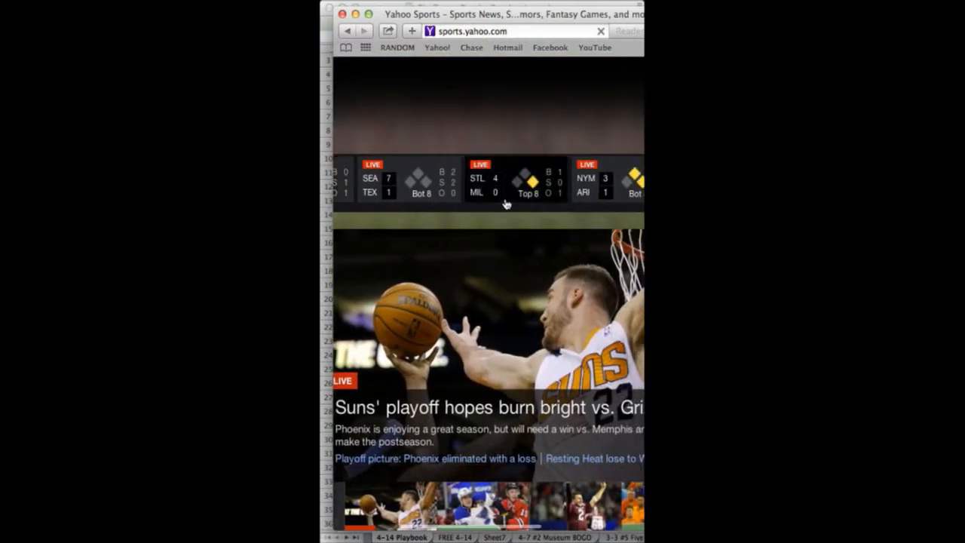
scroll(505, 204, "right", 3)
scroll(506, 203, "left", 8)
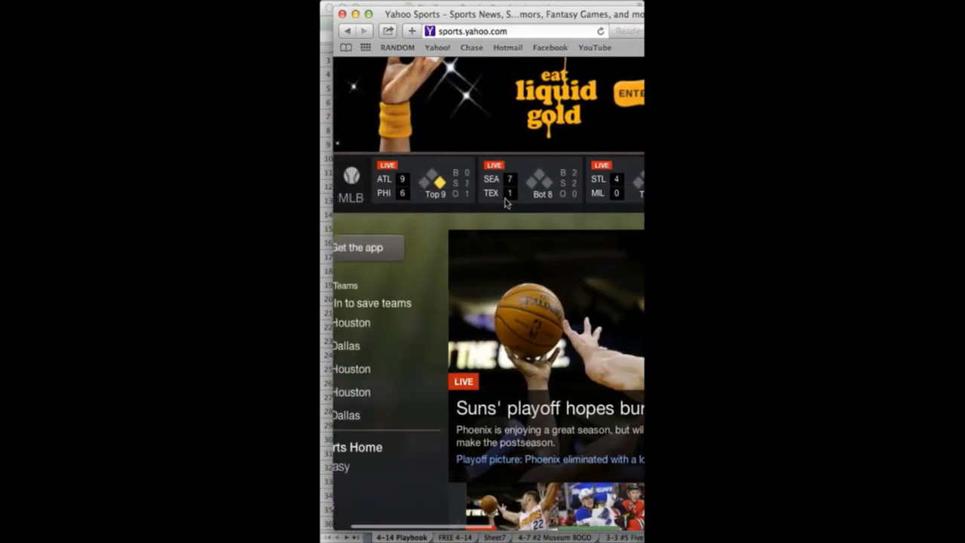
scroll(506, 203, "left", 1)
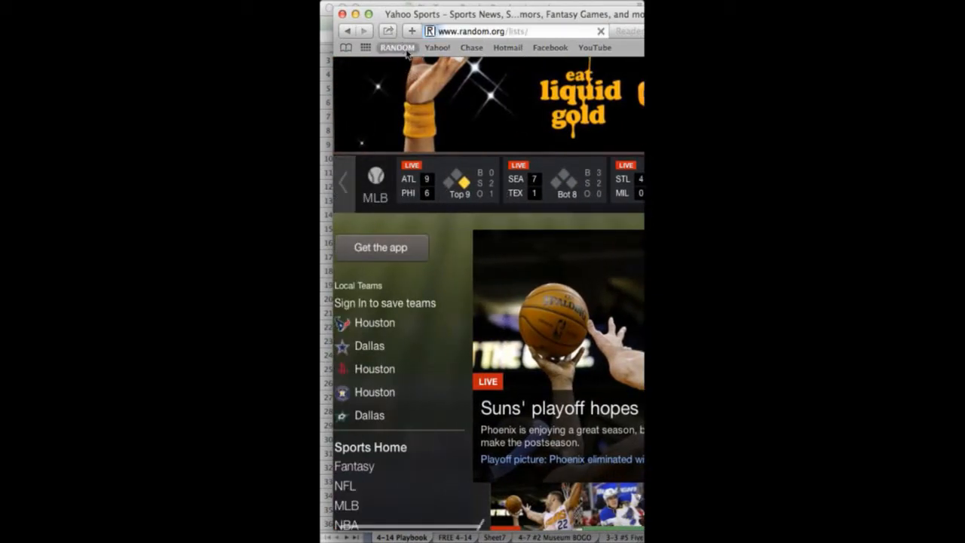
Step: Paste the 32 team names into the list box, randomize them, and reshuffle once more
left_click(458, 416)
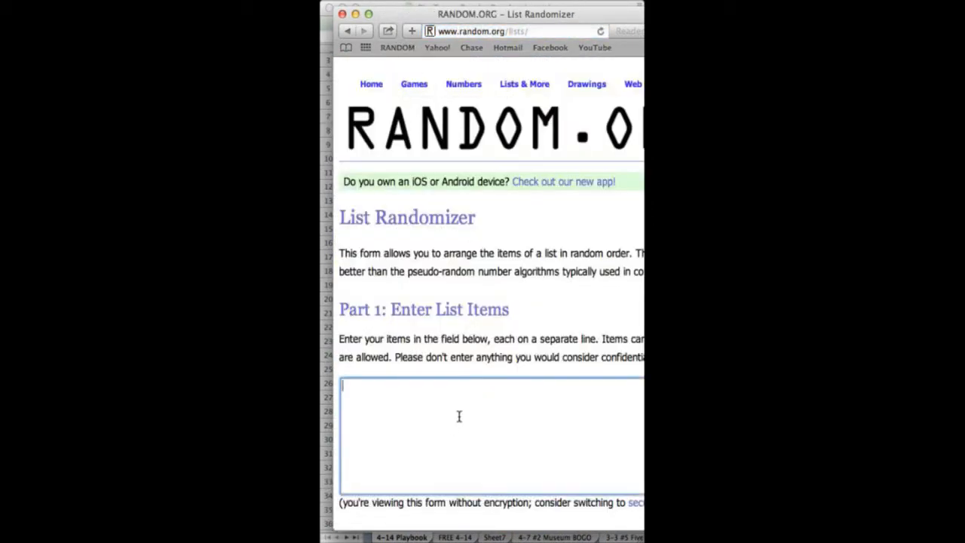
right_click(458, 416)
left_click(481, 439)
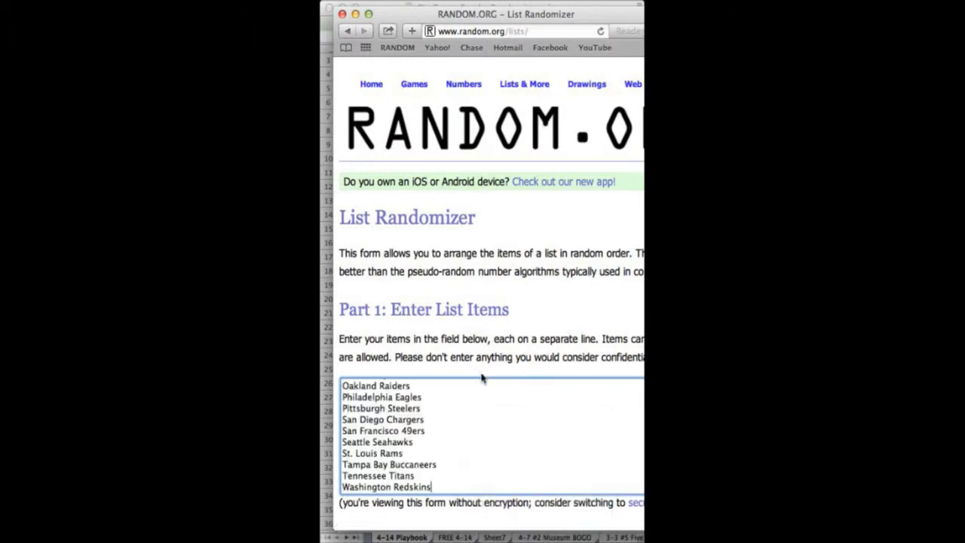
scroll(496, 339, "down", 2)
scroll(496, 339, "down", 3)
mouse_move(474, 315)
left_mouse_down()
mouse_move(448, 306)
mouse_move(445, 196)
left_mouse_up()
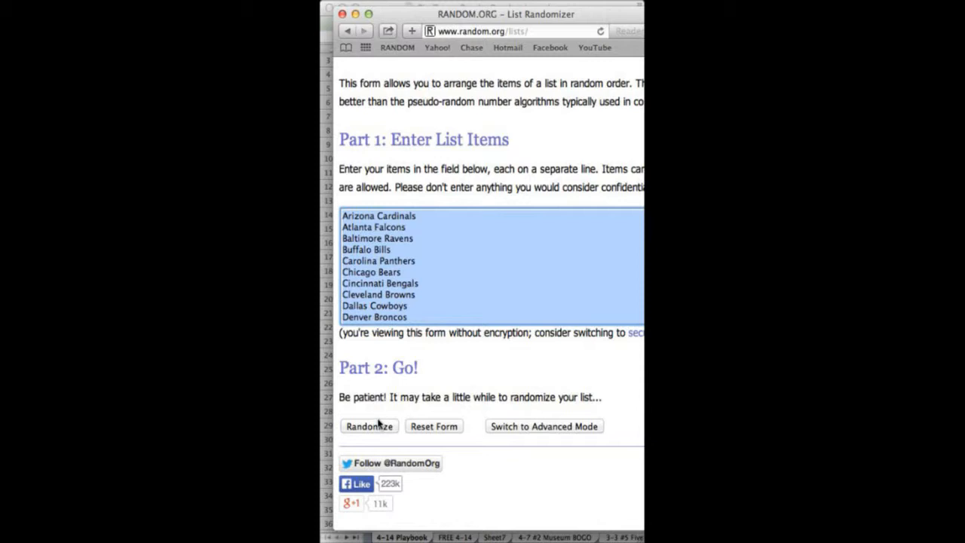
left_click(370, 426)
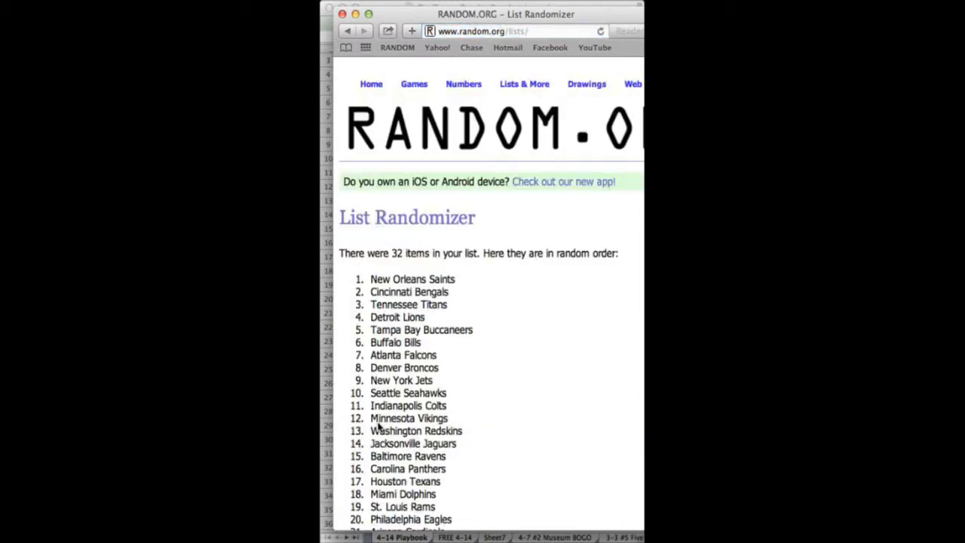
scroll(378, 427, "down", 5)
scroll(378, 426, "down", 3)
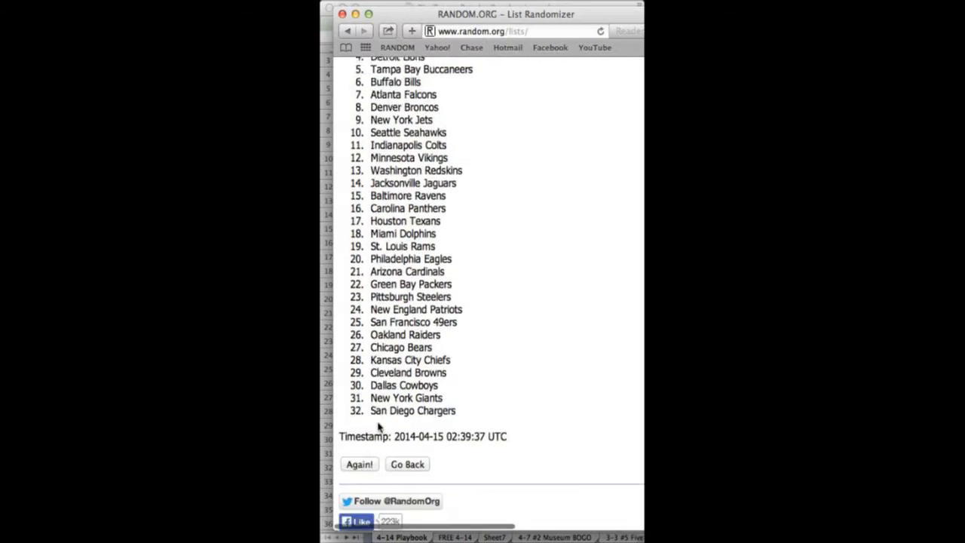
scroll(516, 345, "down", 1)
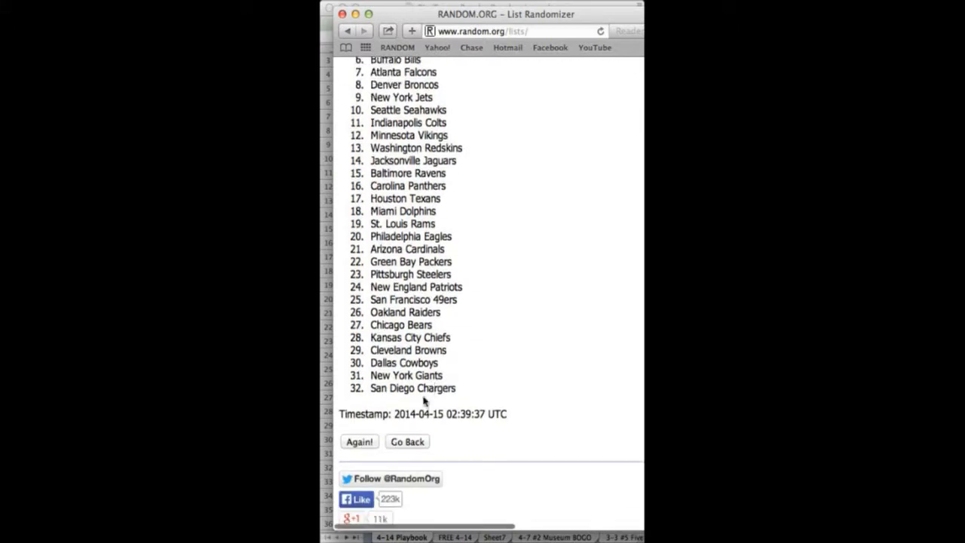
left_click(359, 442)
scroll(459, 396, "down", 3)
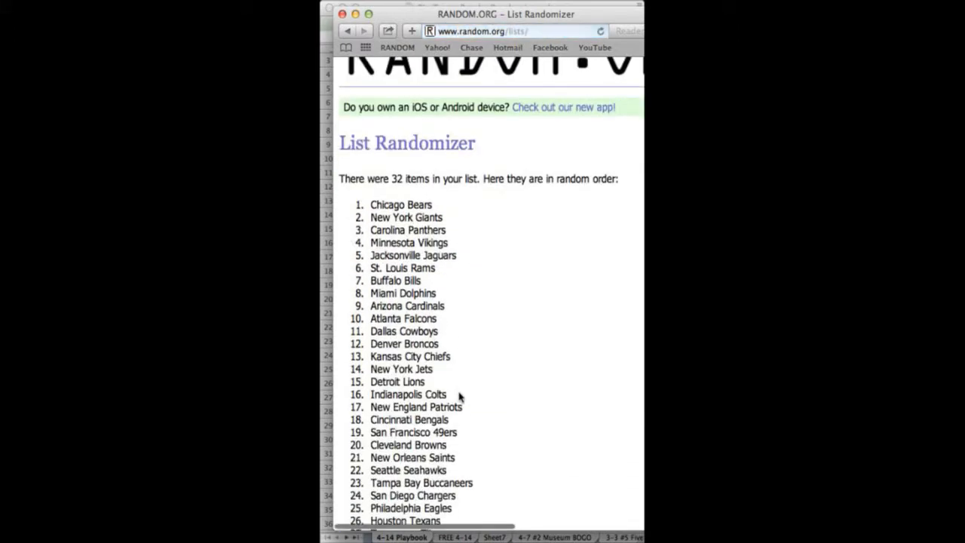
scroll(459, 396, "down", 1)
scroll(460, 396, "down", 1)
scroll(460, 396, "down", 1)
scroll(460, 396, "down", 2)
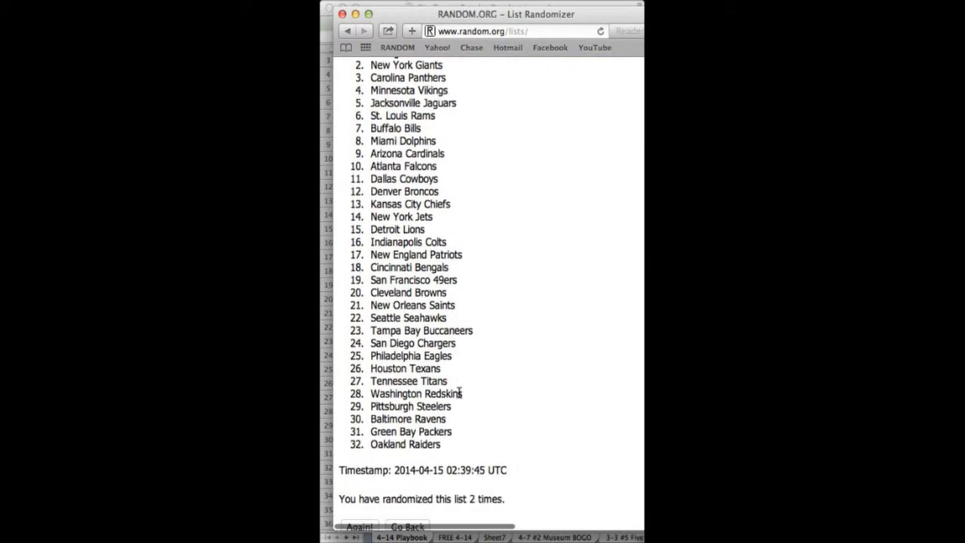
scroll(432, 441, "down", 2)
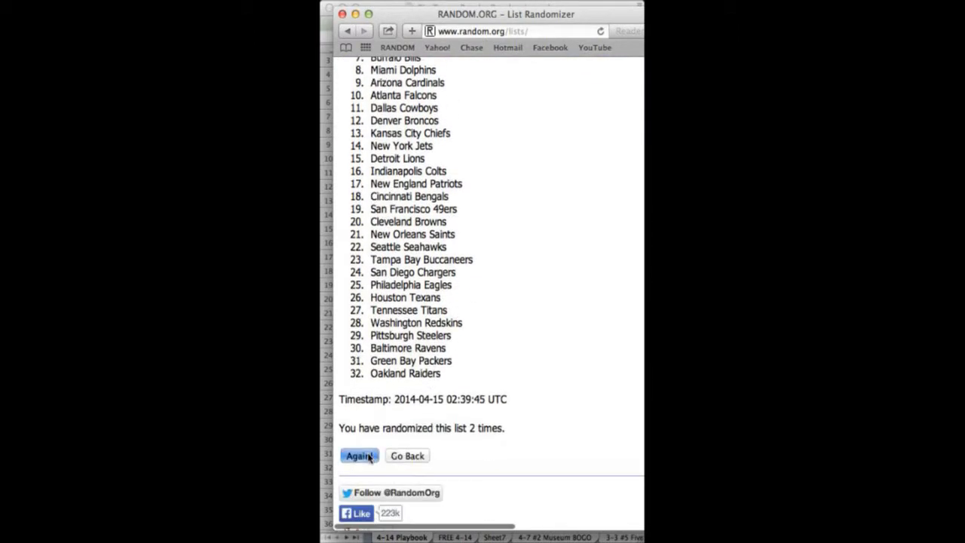
Step: Reshuffle the team list six more times to reach eight randomizations, Oakland Raiders first
left_click(369, 458)
scroll(504, 378, "down", 4)
scroll(504, 379, "down", 5)
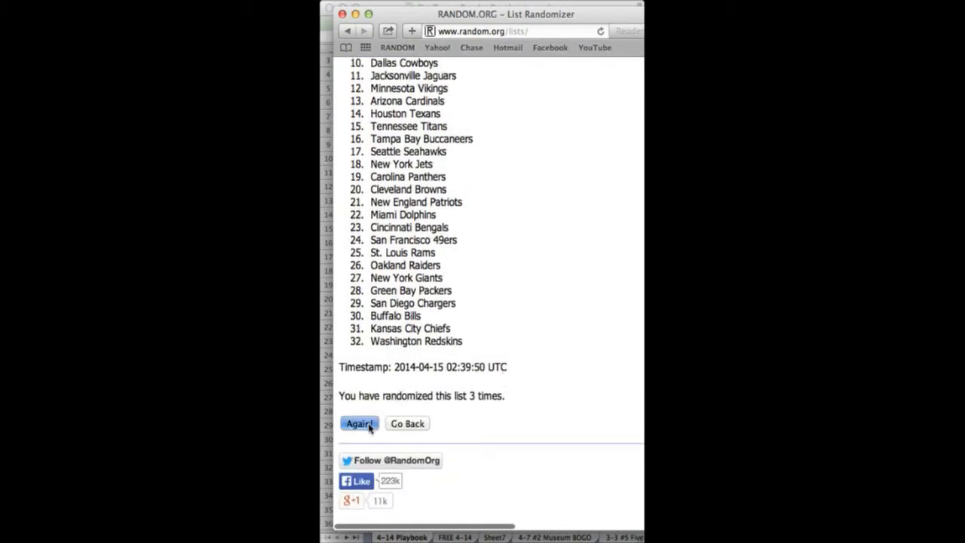
left_click(370, 427)
scroll(506, 349, "down", 2)
scroll(520, 346, "down", 5)
scroll(526, 348, "down", 1)
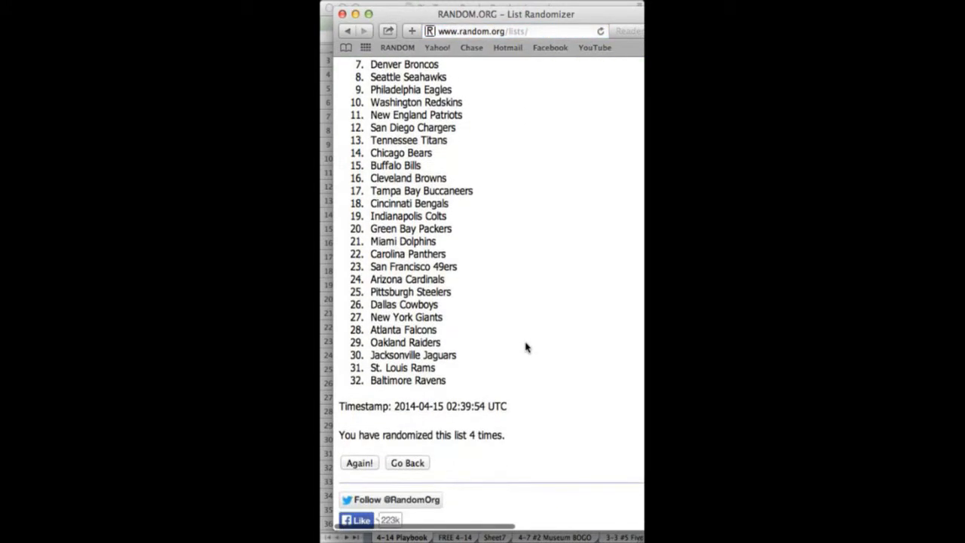
left_click(369, 464)
scroll(510, 394, "down", 1)
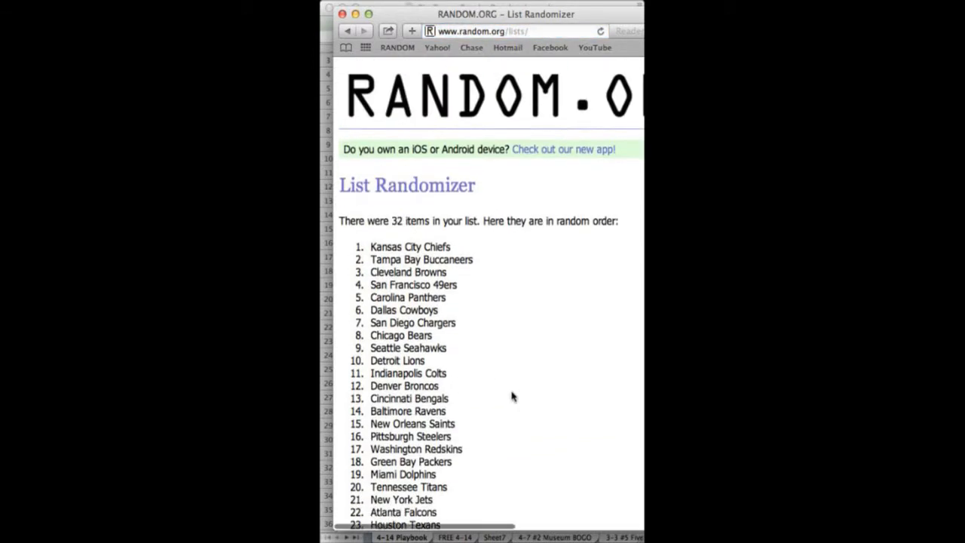
scroll(511, 397, "down", 3)
scroll(512, 396, "down", 3)
scroll(512, 396, "down", 2)
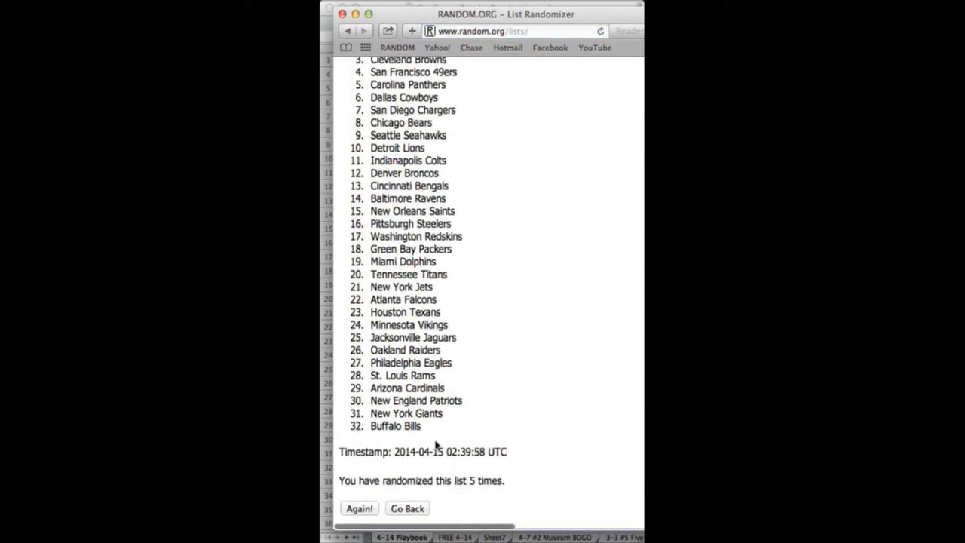
left_click(360, 508)
scroll(502, 420, "down", 2)
scroll(502, 420, "down", 10)
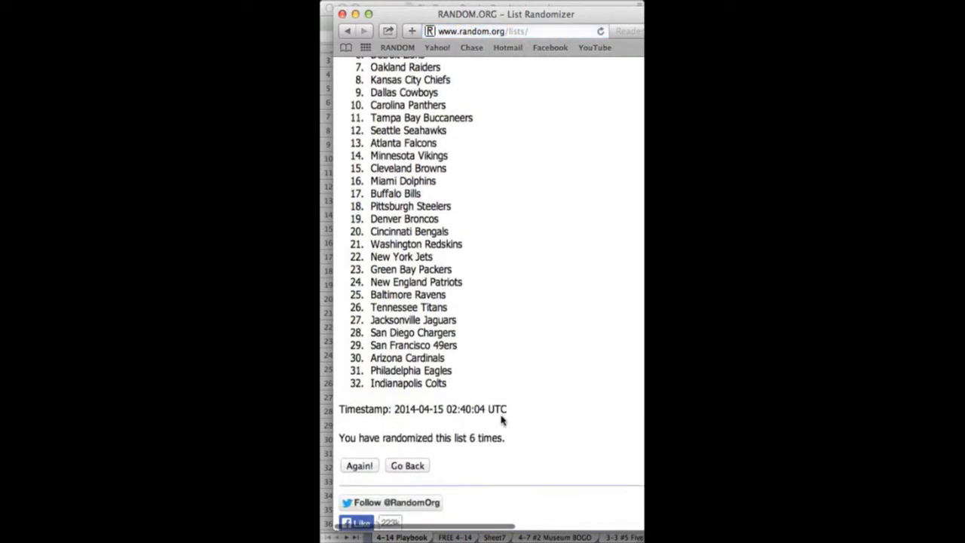
scroll(503, 420, "down", 2)
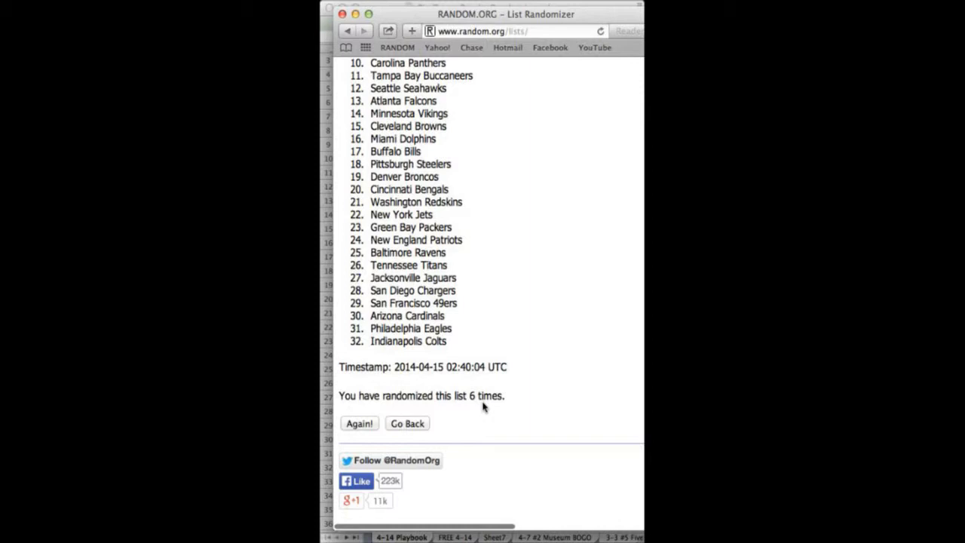
left_click(360, 424)
scroll(478, 399, "down", 2)
scroll(508, 395, "down", 5)
scroll(505, 398, "down", 1)
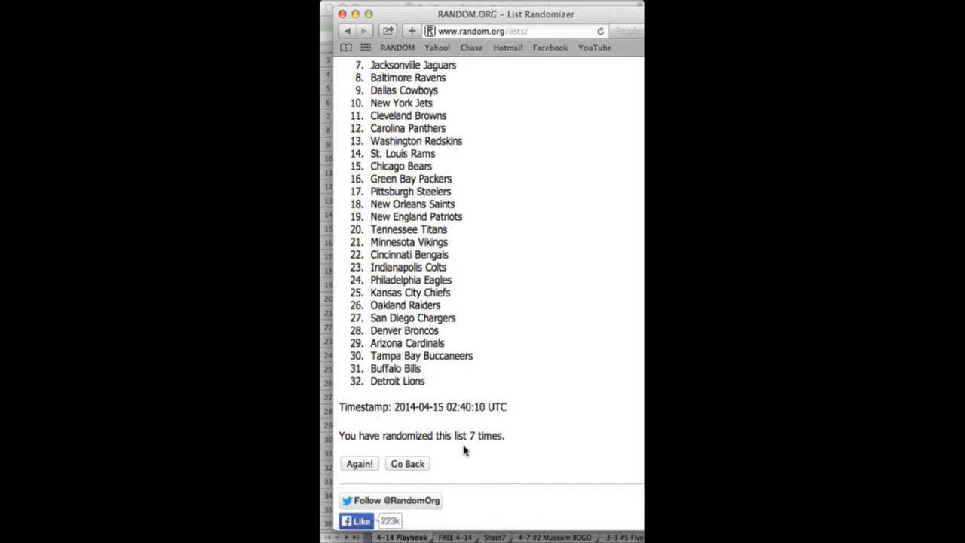
left_click(359, 465)
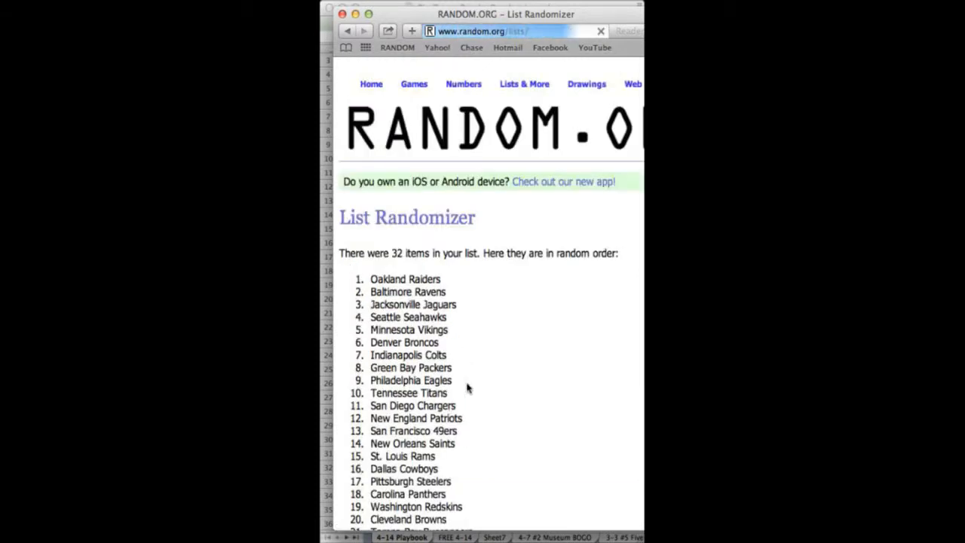
scroll(467, 388, "down", 3)
scroll(467, 388, "down", 2)
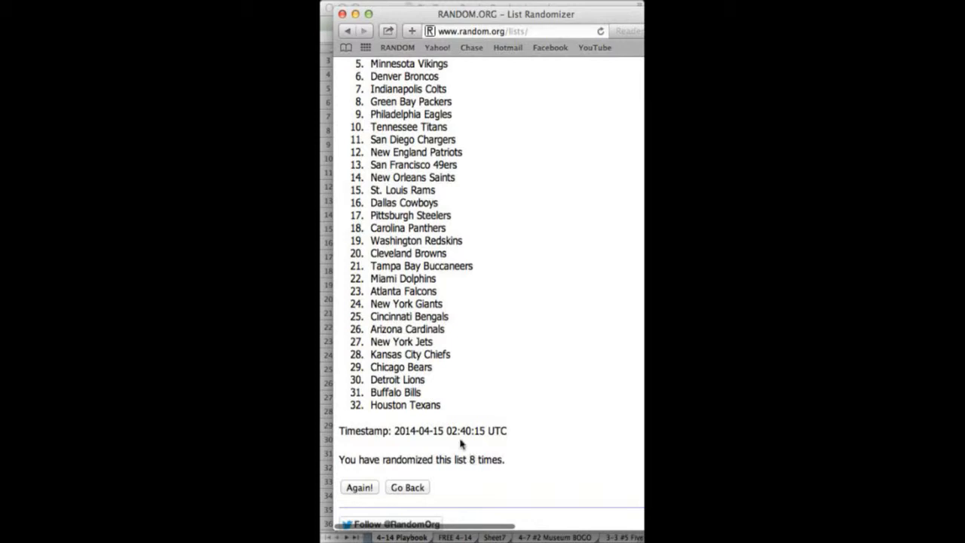
left_click_drag(444, 411, 372, 79)
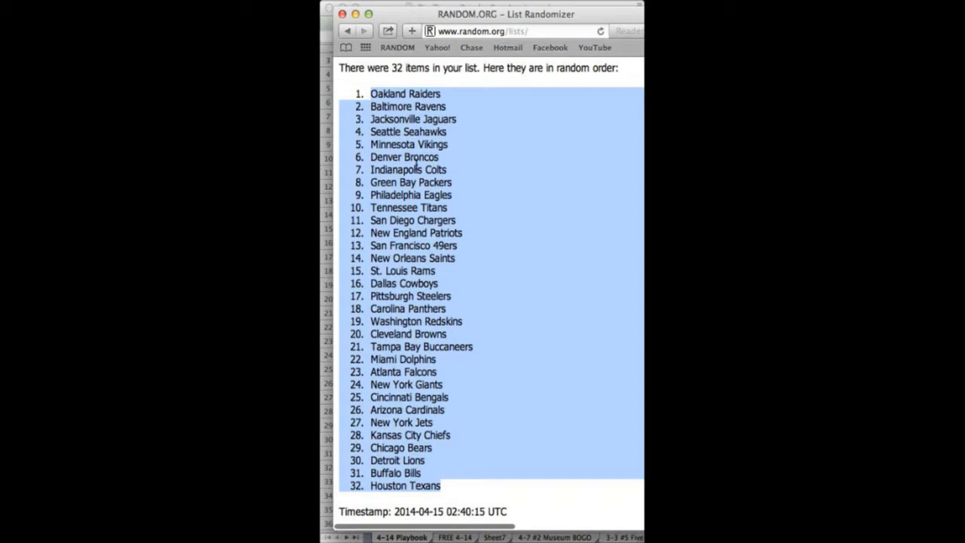
Step: Copy the 32 eight-times-shuffled team names from the results
right_click(417, 166)
left_click(443, 204)
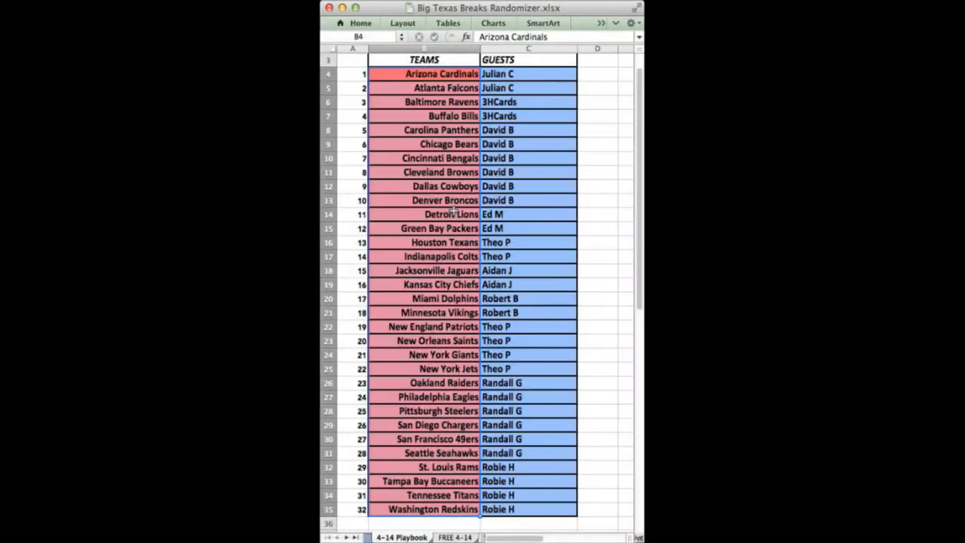
Step: Paste the shuffled teams into the TEAMS column at B4 and save the workbook
right_click(436, 126)
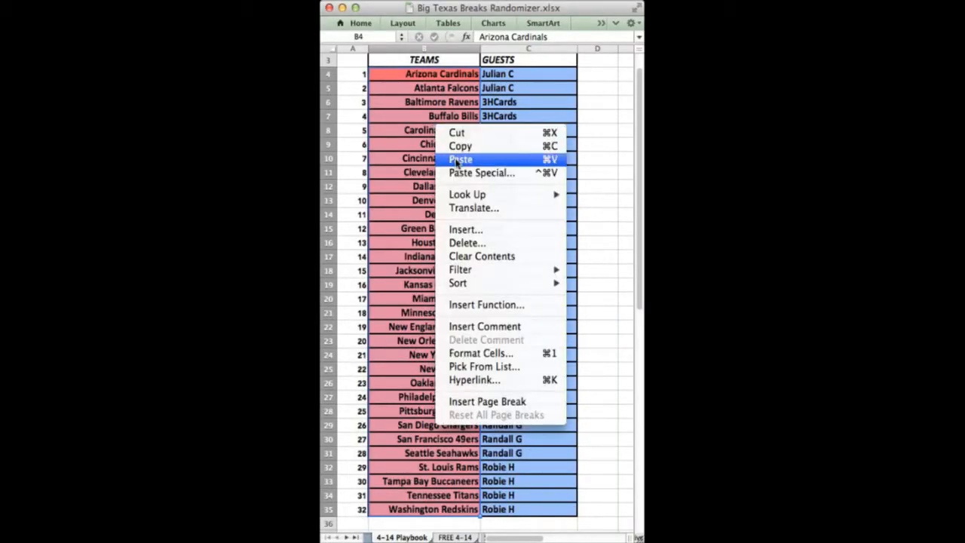
left_click(456, 159)
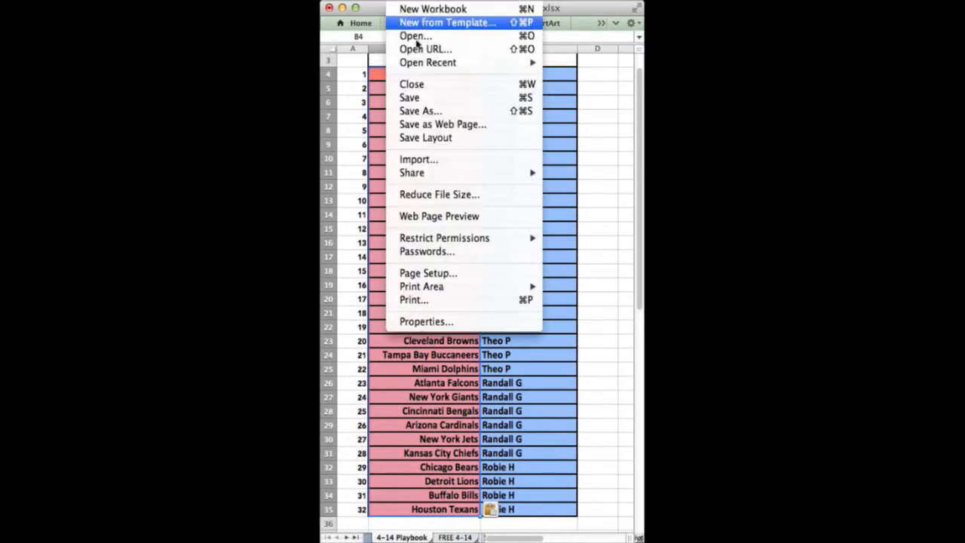
left_click(415, 98)
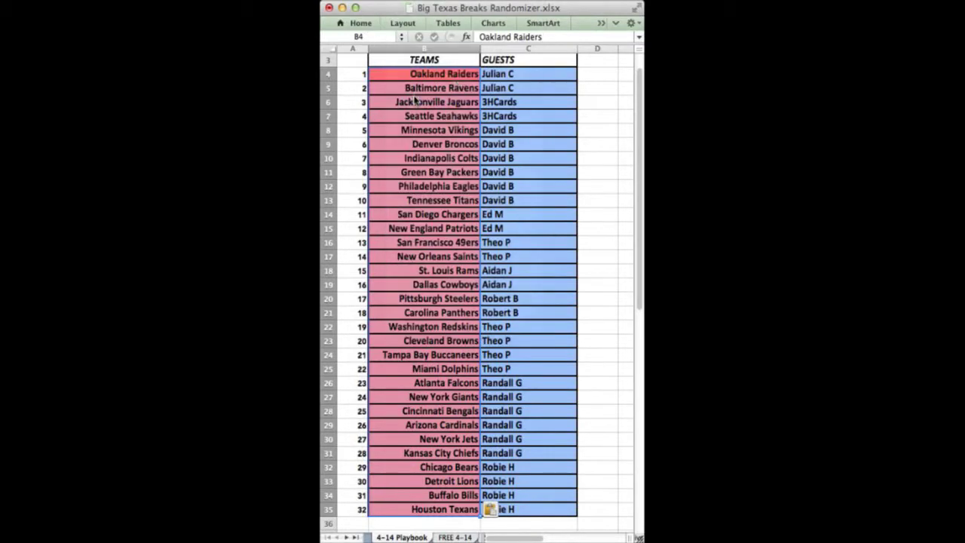
Step: Copy the 32 guest names in C4:C35
left_click(491, 73)
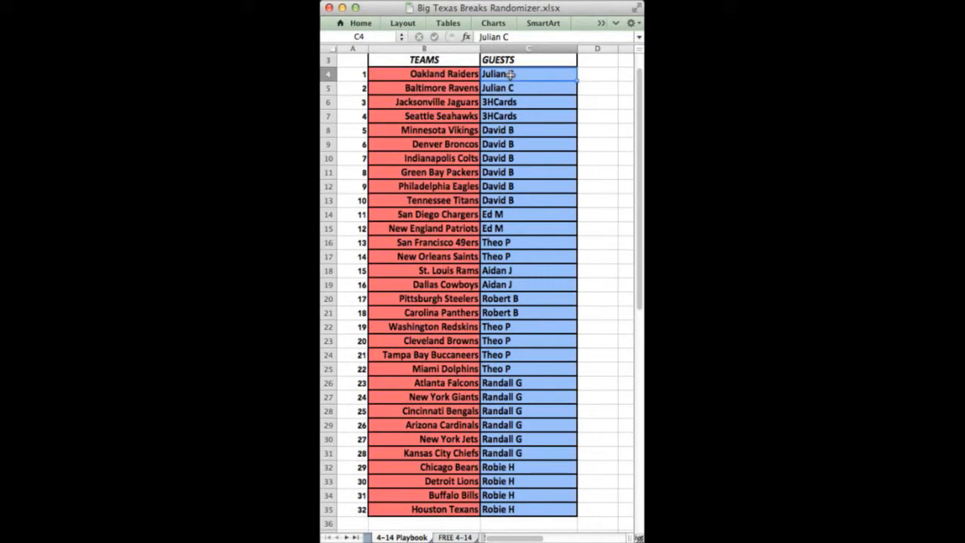
left_click_drag(509, 103, 501, 376)
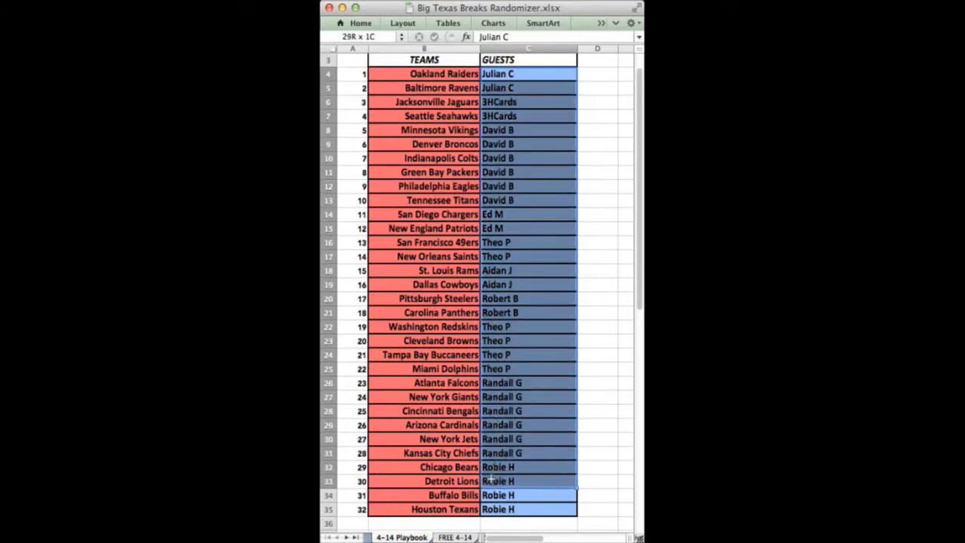
left_click_drag(488, 480, 490, 509)
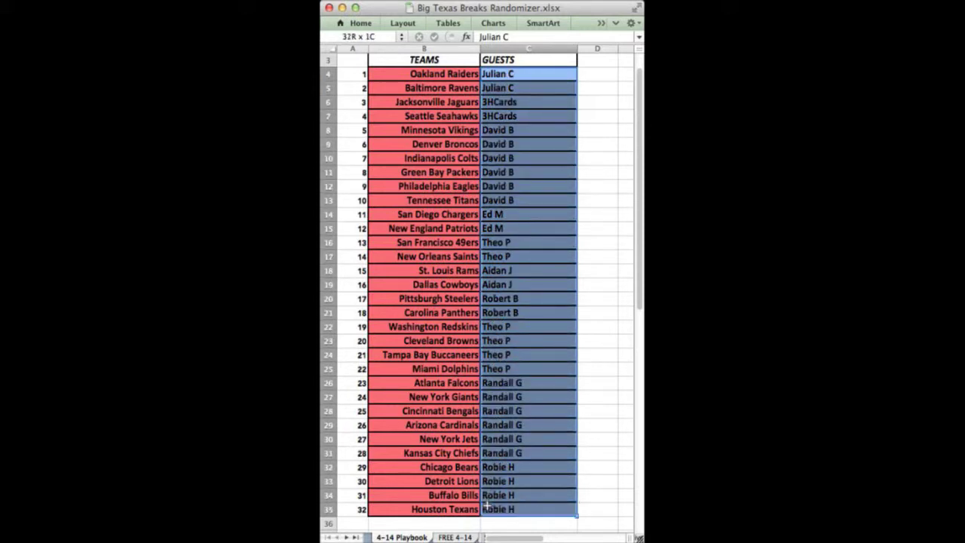
right_click(521, 411)
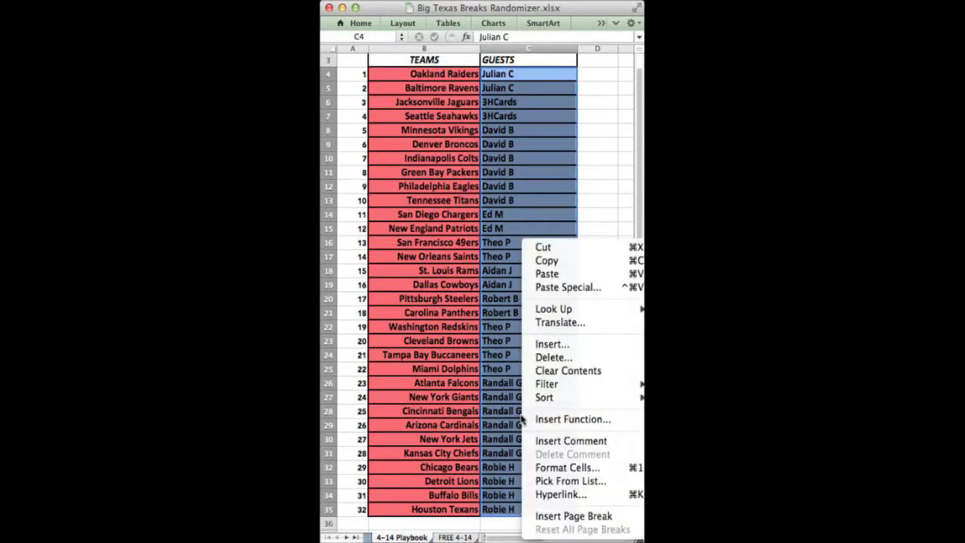
left_click(569, 261)
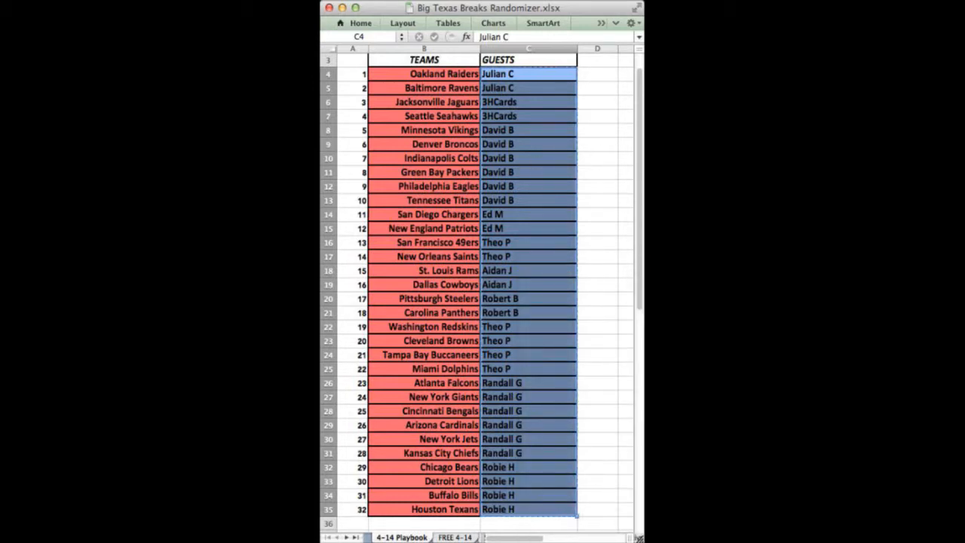
Step: Return to a blank list randomizer form in Safari after detouring through Yahoo pages
key("super+Tab")
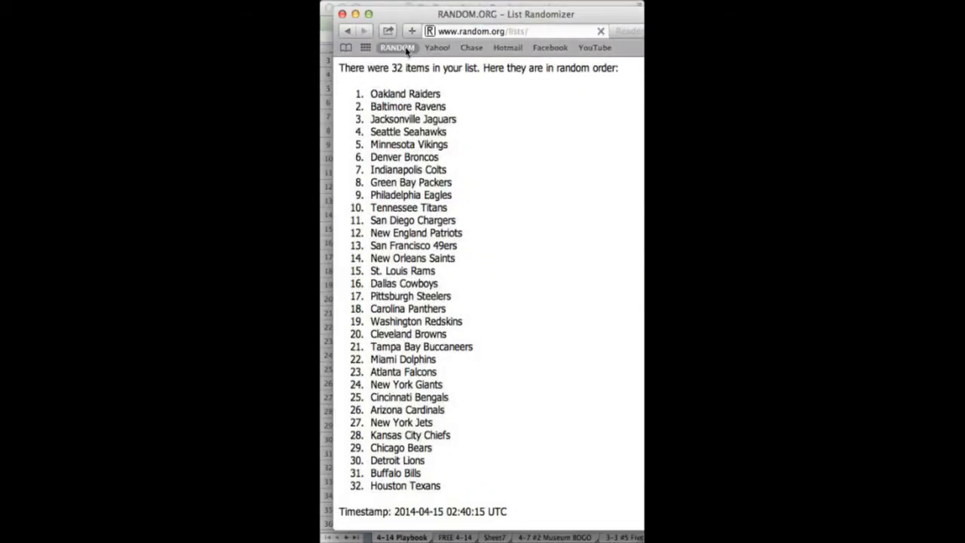
left_click(406, 48)
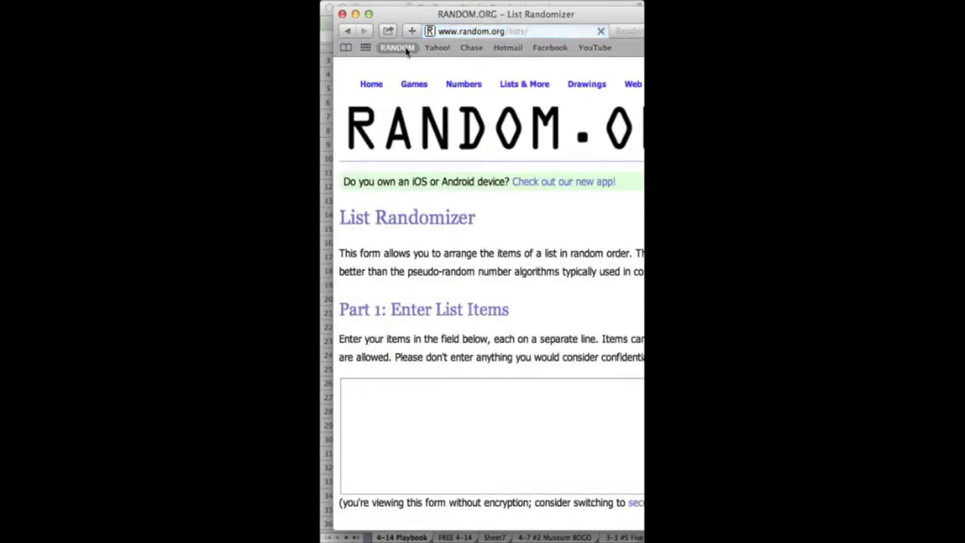
left_click(451, 51)
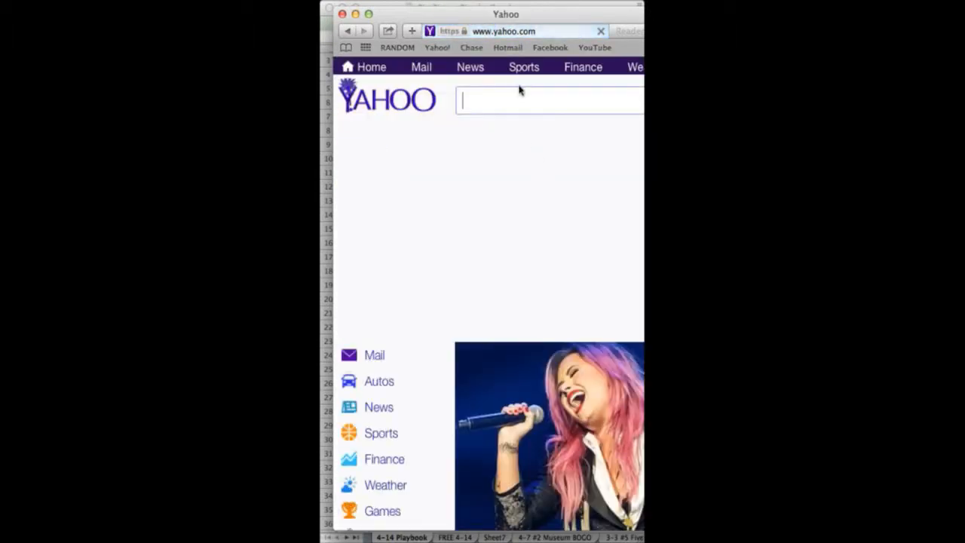
left_click(578, 70)
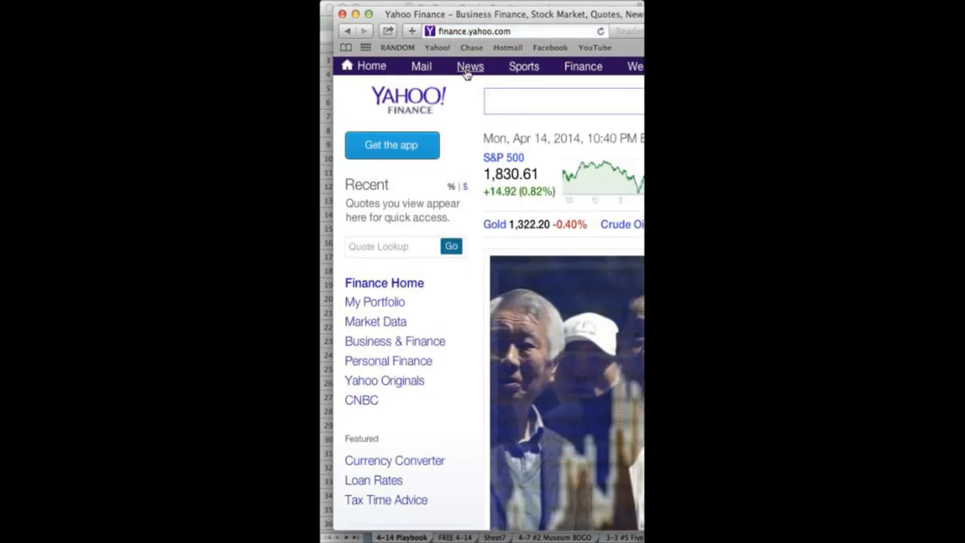
left_click(466, 69)
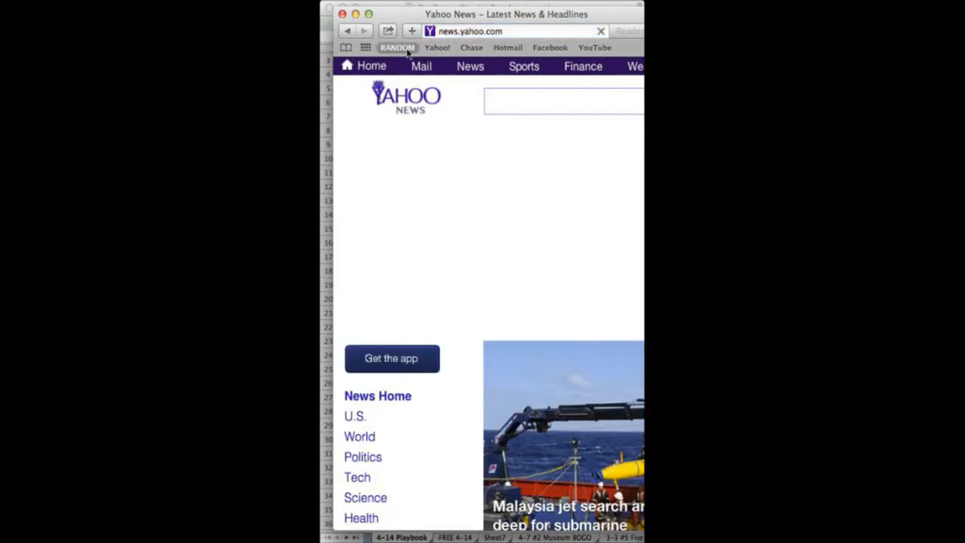
left_click(407, 51)
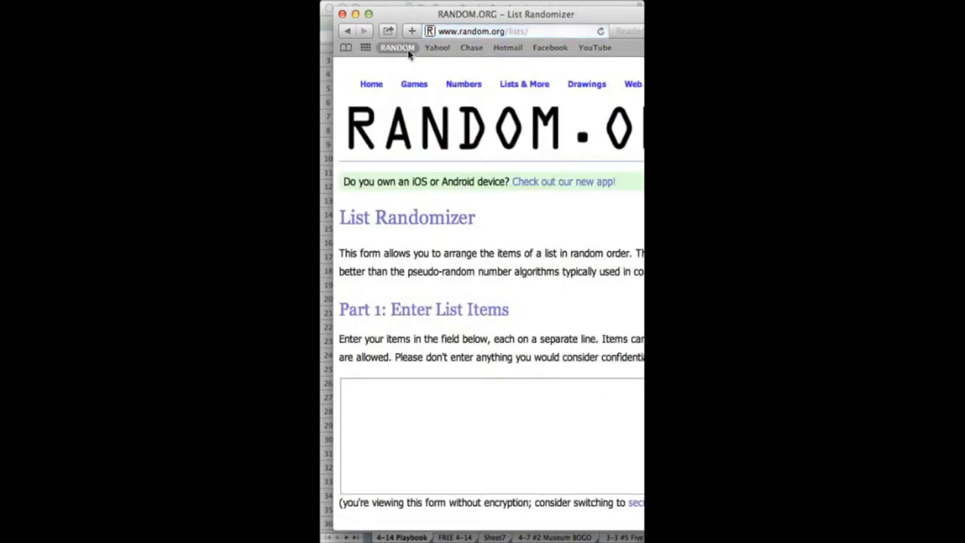
scroll(465, 414, "down", 2)
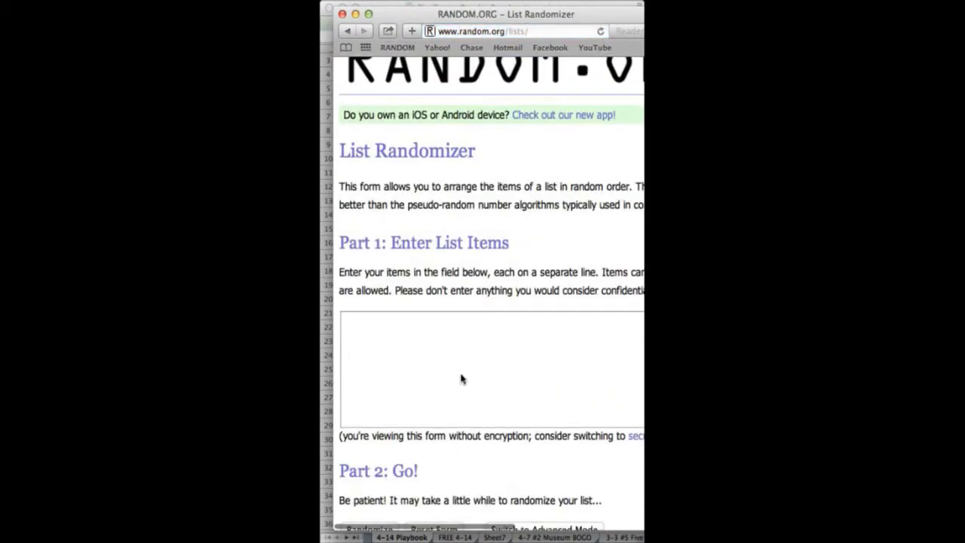
right_click(462, 380)
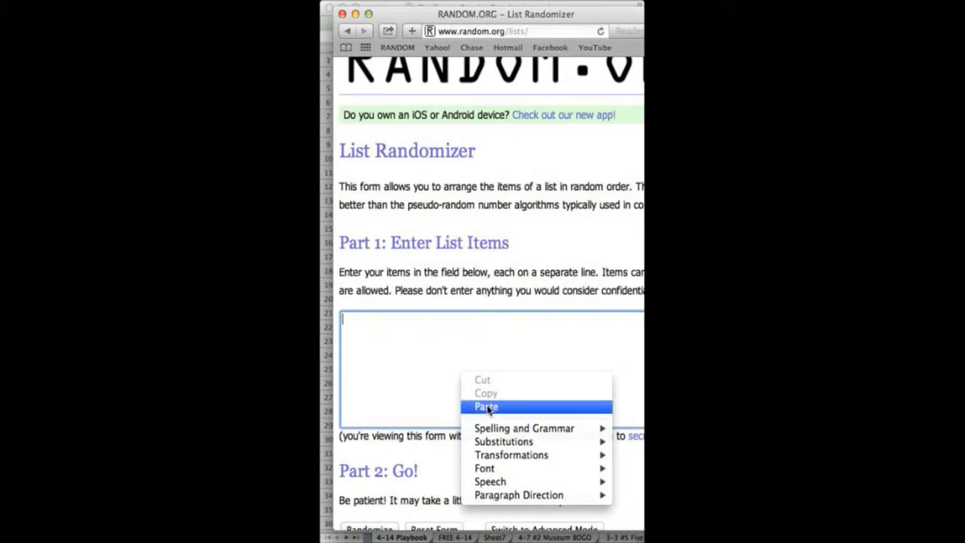
left_click(487, 408)
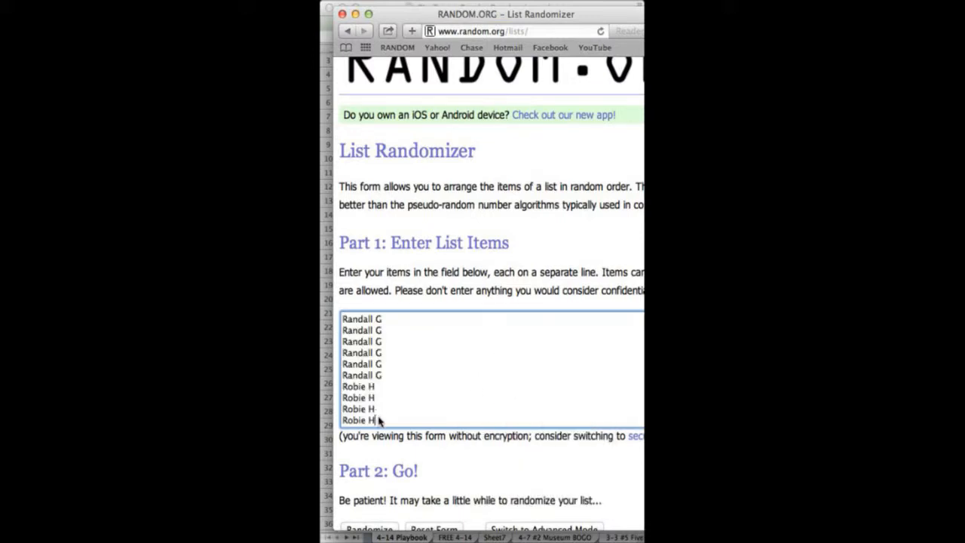
key("super+a")
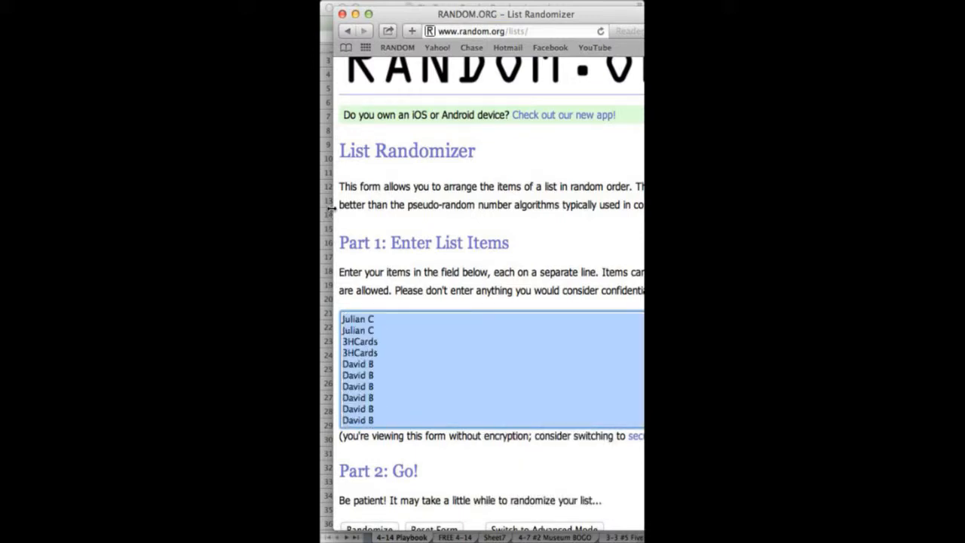
scroll(435, 250, "down", 2)
scroll(435, 250, "down", 1)
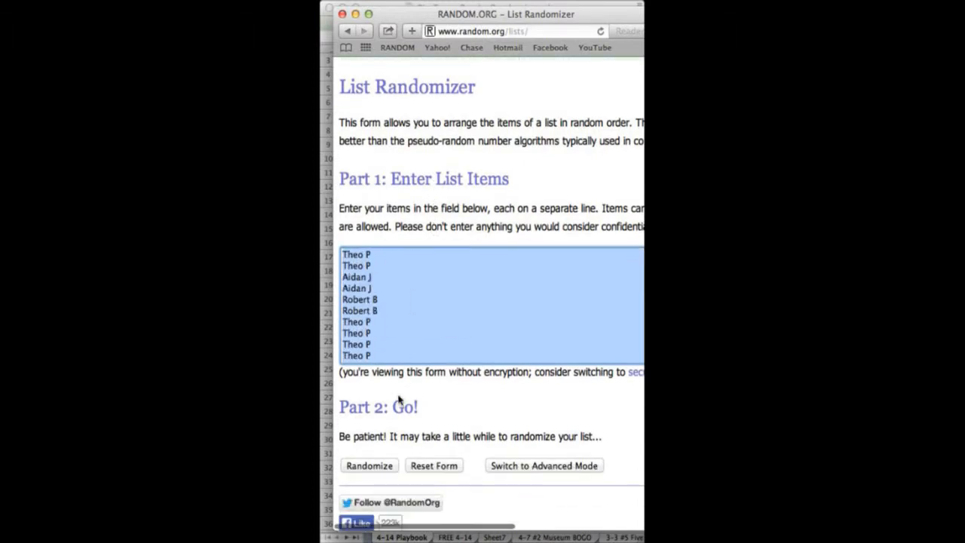
scroll(400, 399, "down", 2)
left_click(369, 424)
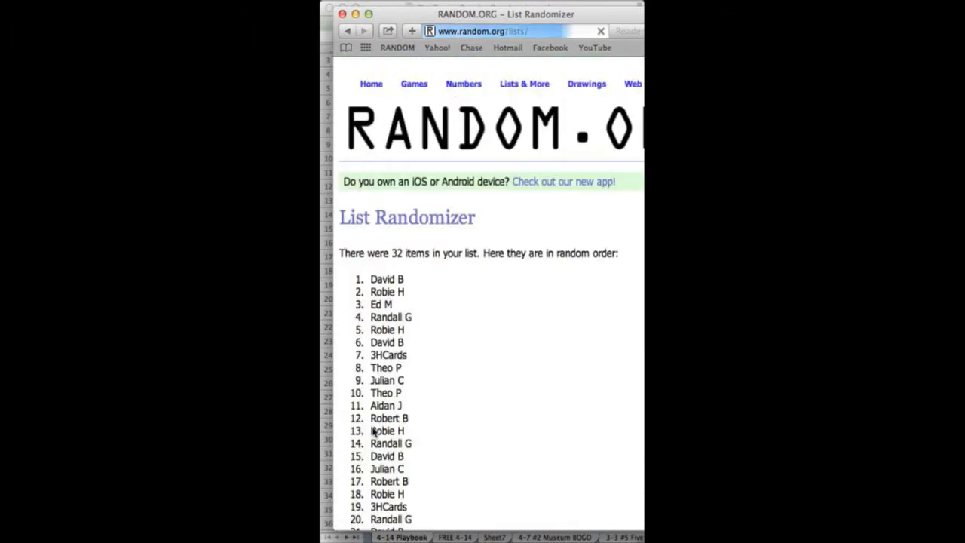
scroll(498, 385, "down", 1)
scroll(498, 384, "down", 1)
scroll(498, 385, "down", 3)
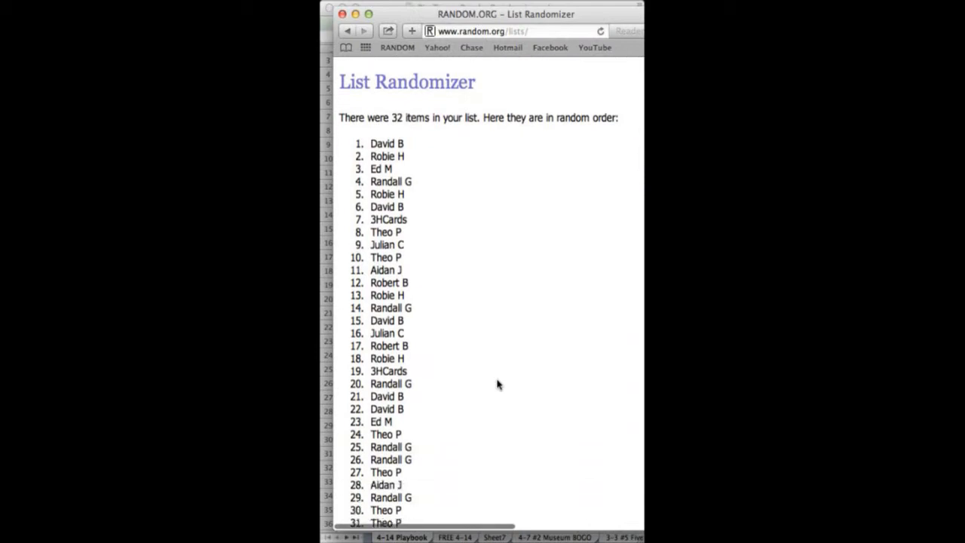
scroll(498, 384, "down", 2)
scroll(498, 385, "down", 3)
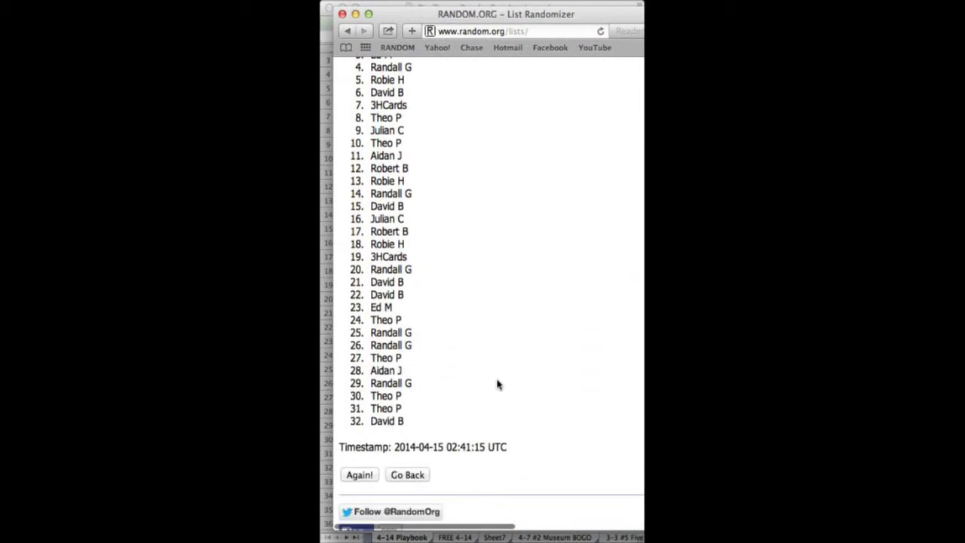
left_click(359, 475)
scroll(485, 407, "down", 5)
scroll(485, 407, "down", 2)
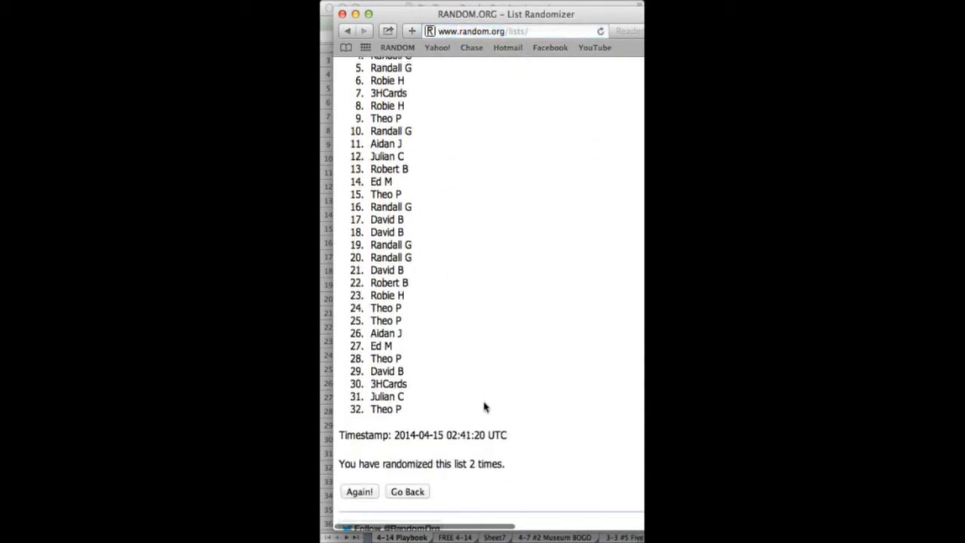
left_click(362, 491)
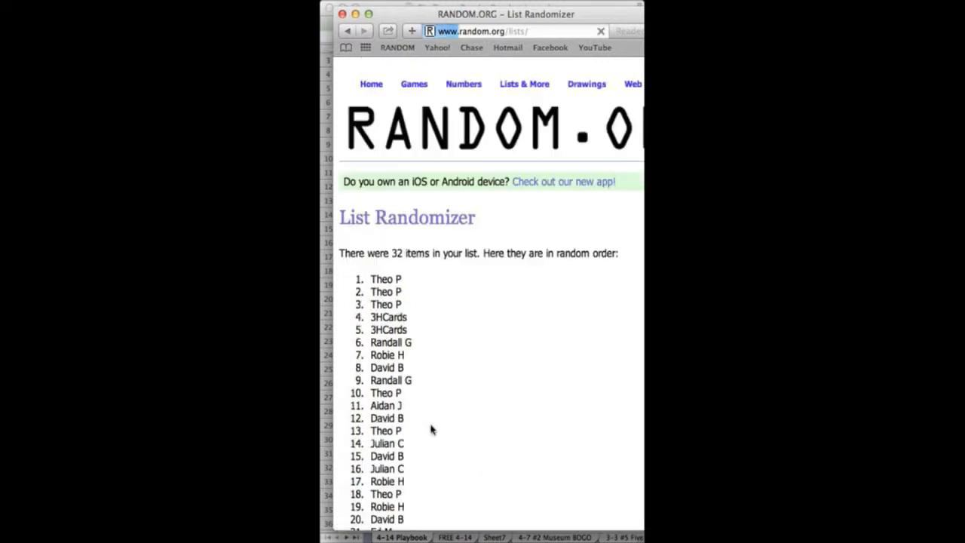
scroll(473, 414, "down", 3)
scroll(473, 414, "down", 4)
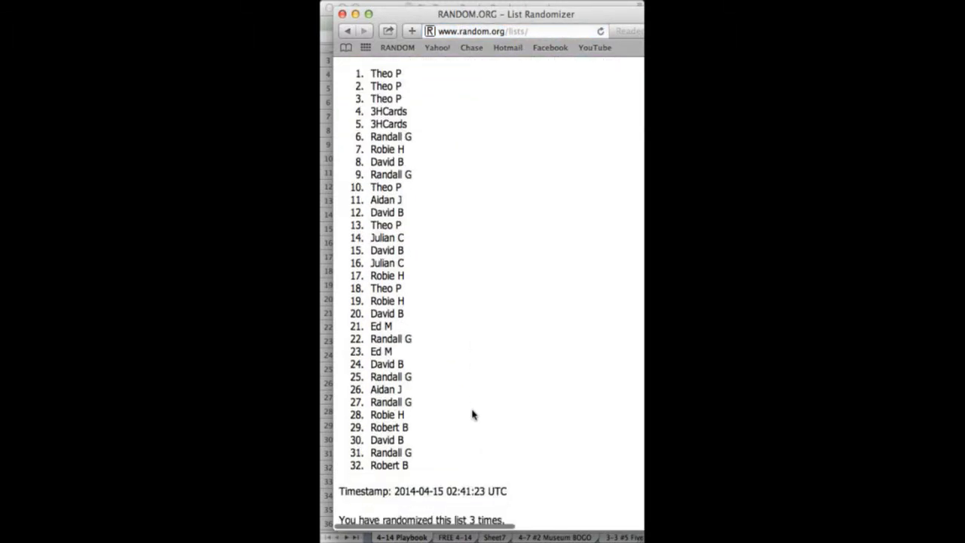
scroll(473, 414, "down", 1)
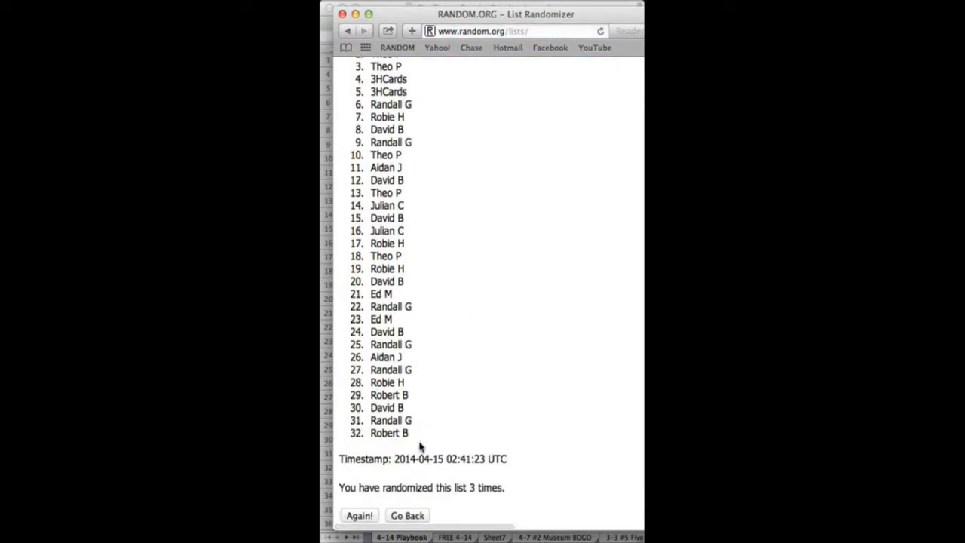
left_click(359, 514)
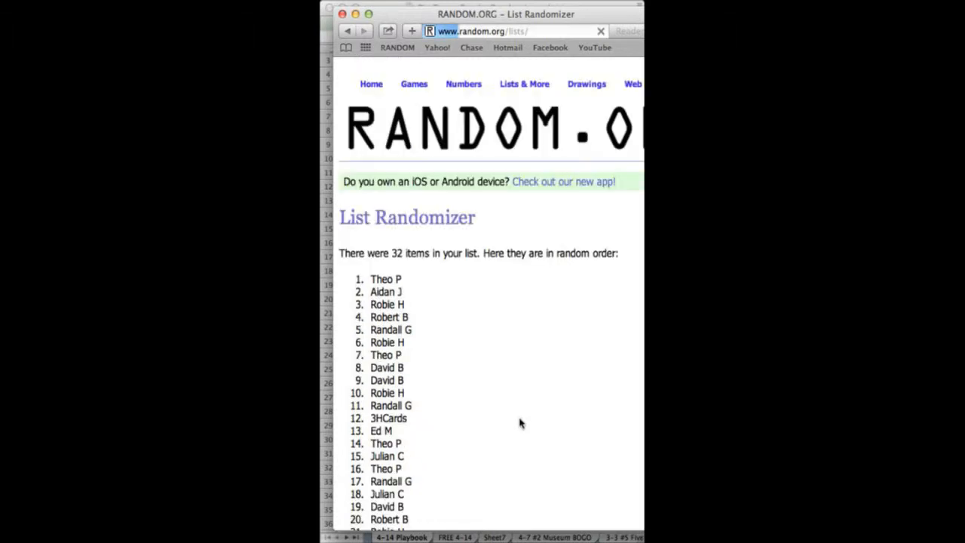
scroll(528, 425, "down", 5)
scroll(529, 424, "down", 1)
scroll(528, 425, "up", 1)
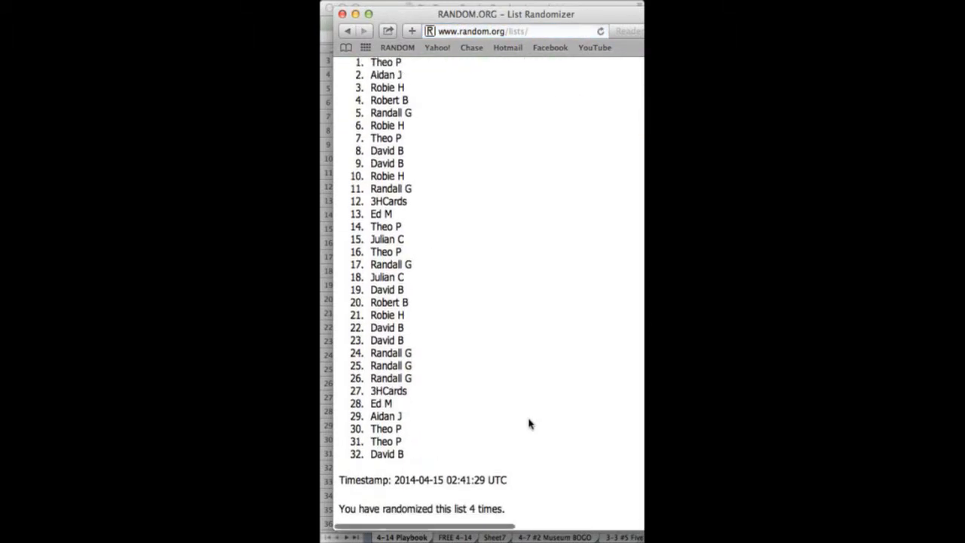
scroll(528, 424, "up", 1)
scroll(528, 424, "down", 3)
left_click(352, 474)
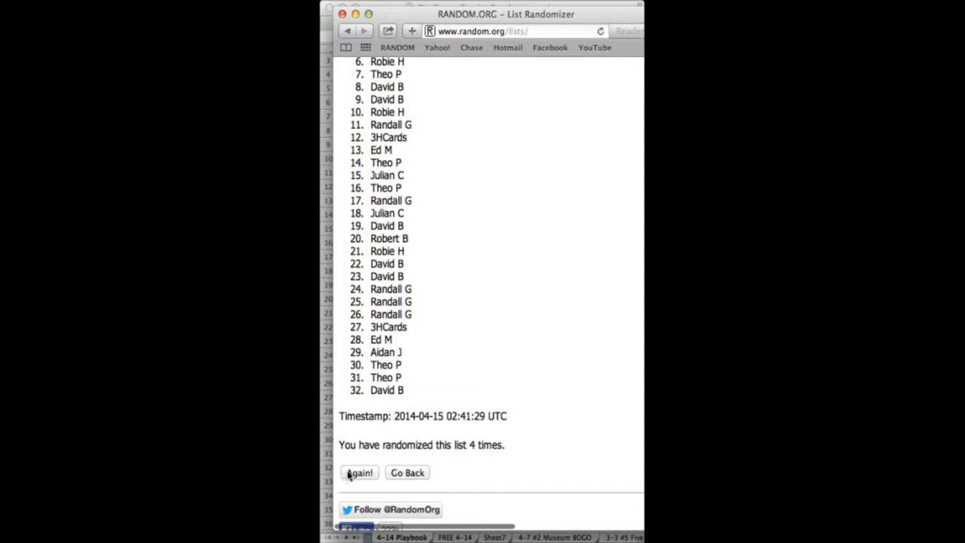
scroll(451, 464, "down", 5)
scroll(451, 464, "down", 3)
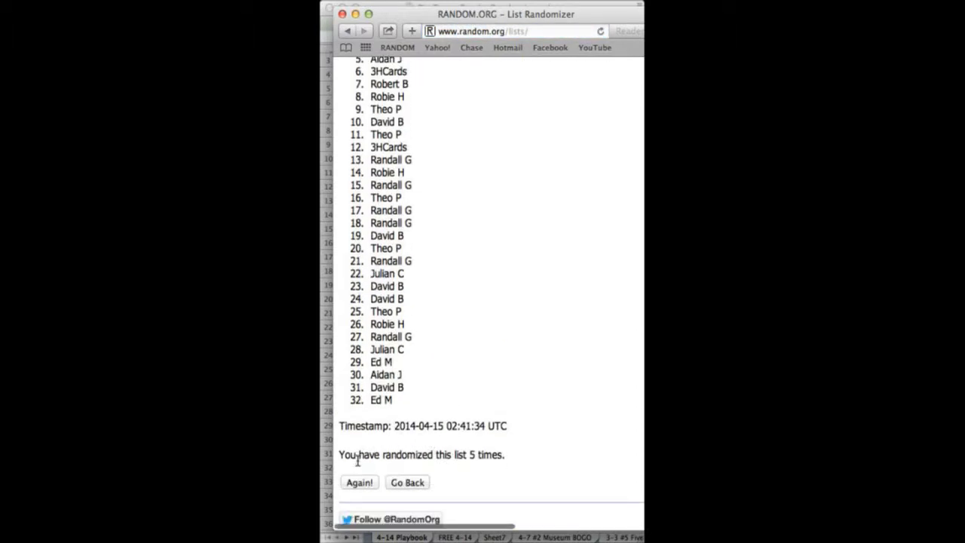
left_click(354, 484)
scroll(508, 392, "down", 5)
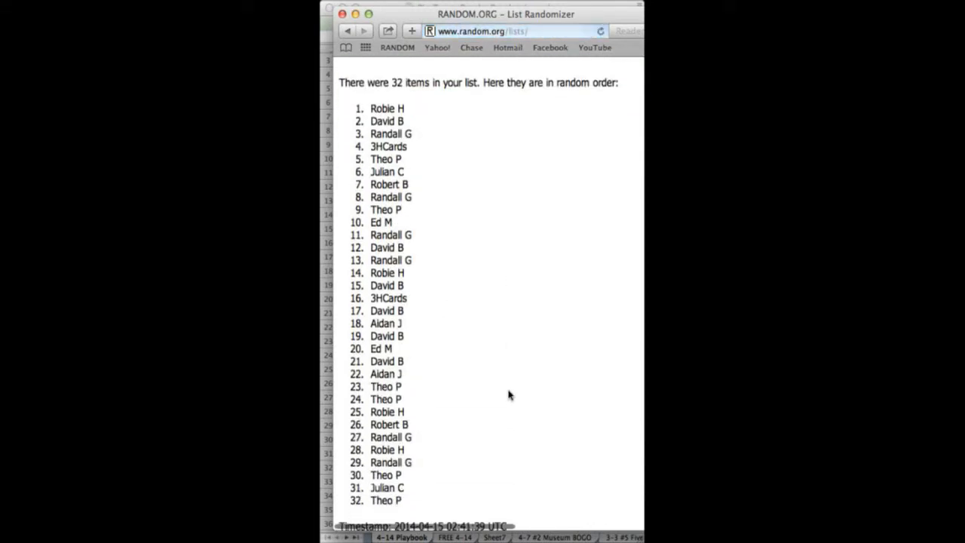
scroll(507, 392, "down", 2)
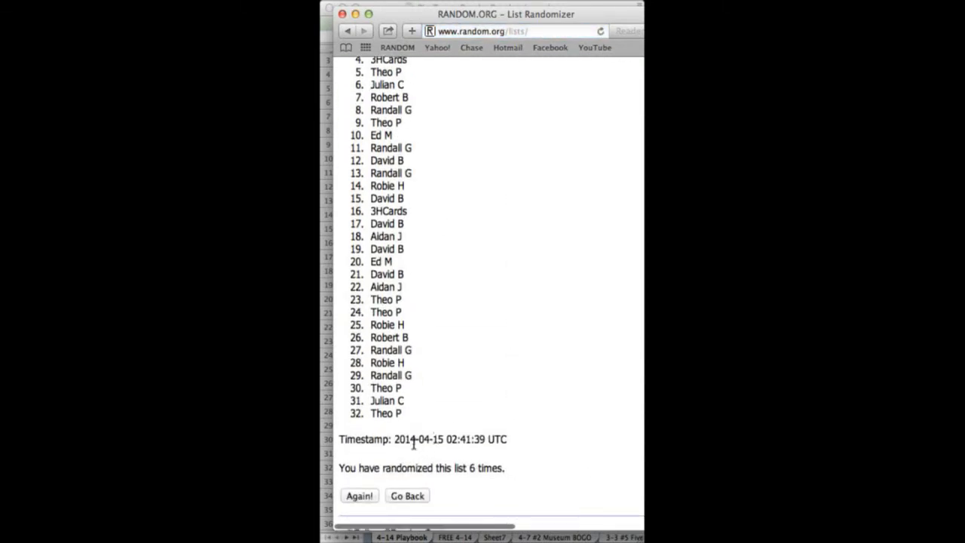
left_click(367, 498)
scroll(483, 386, "down", 1)
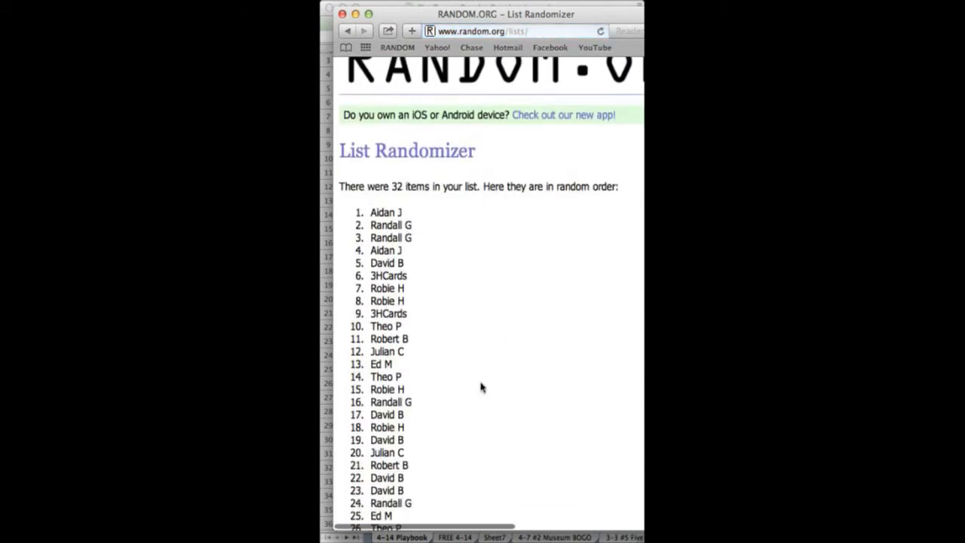
scroll(482, 386, "down", 1)
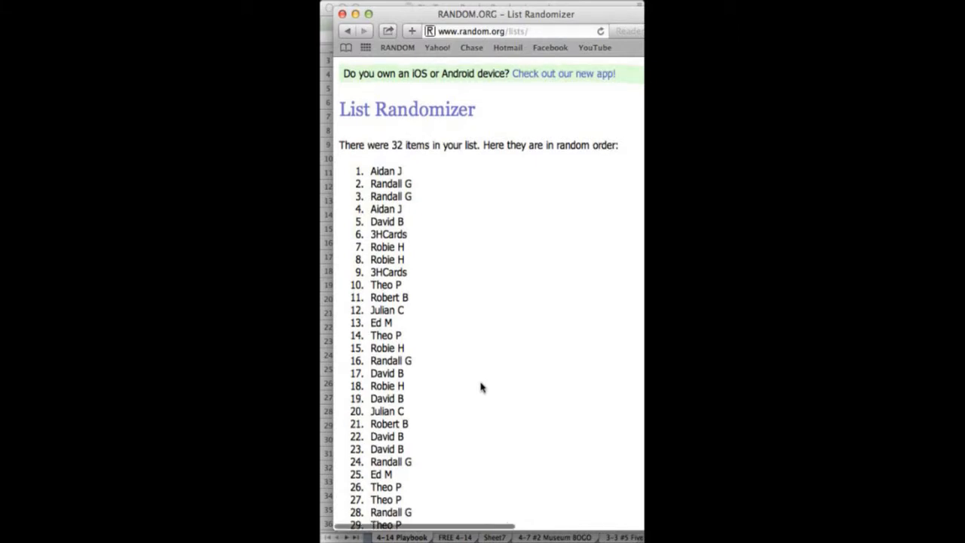
scroll(483, 387, "down", 1)
scroll(482, 387, "down", 1)
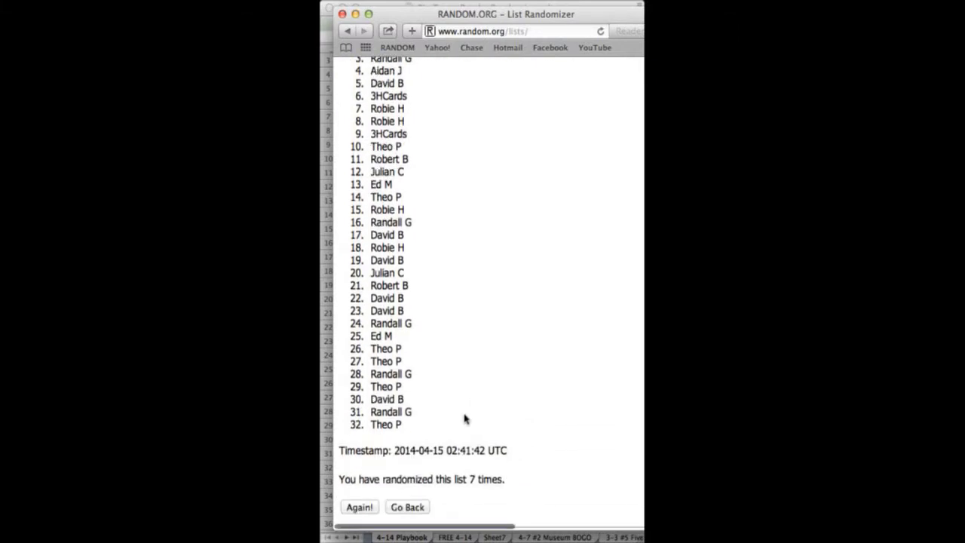
left_click(360, 507)
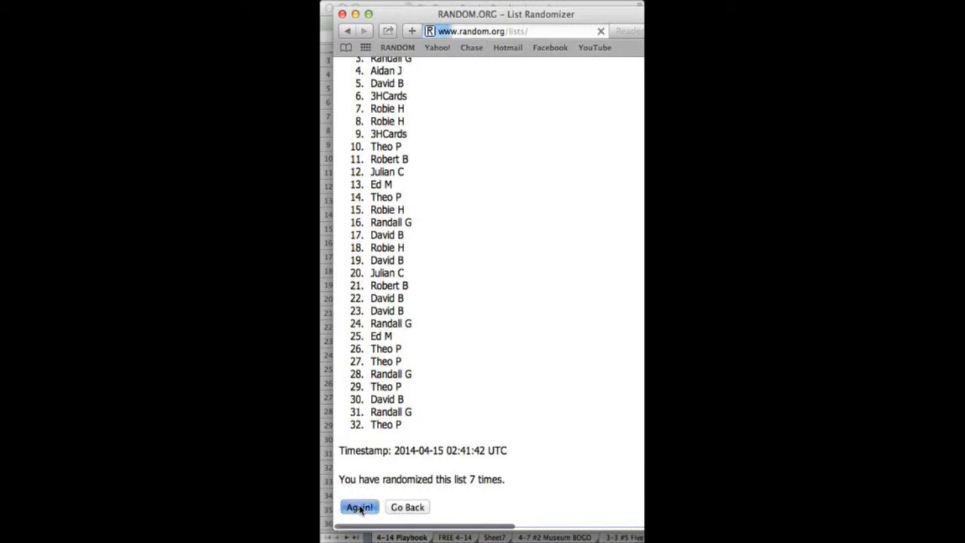
scroll(444, 420, "down", 1)
scroll(444, 420, "down", 3)
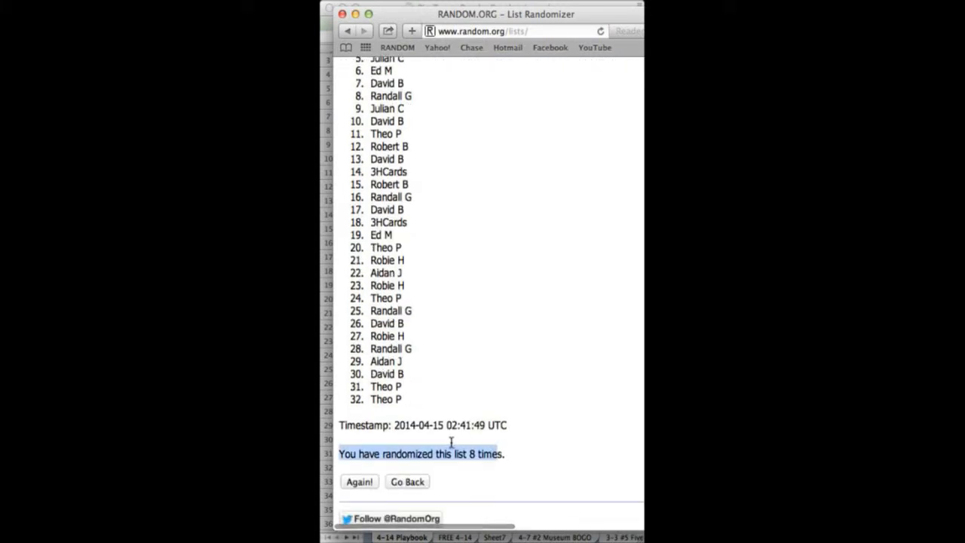
left_click_drag(417, 402, 330, 48)
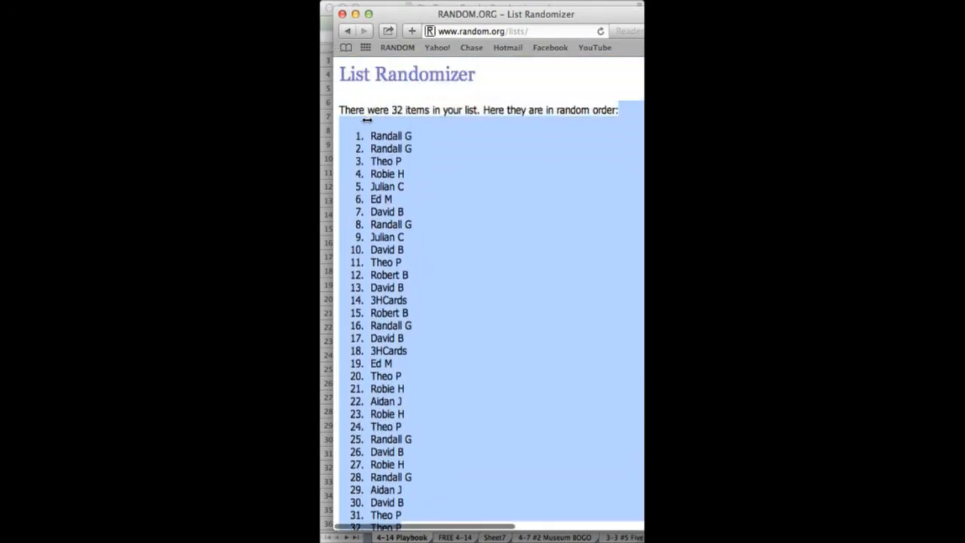
Step: Copy the 32 shuffled guest names from the results and bring the Excel workbook forward
left_click_drag(330, 47, 370, 136)
right_click(384, 167)
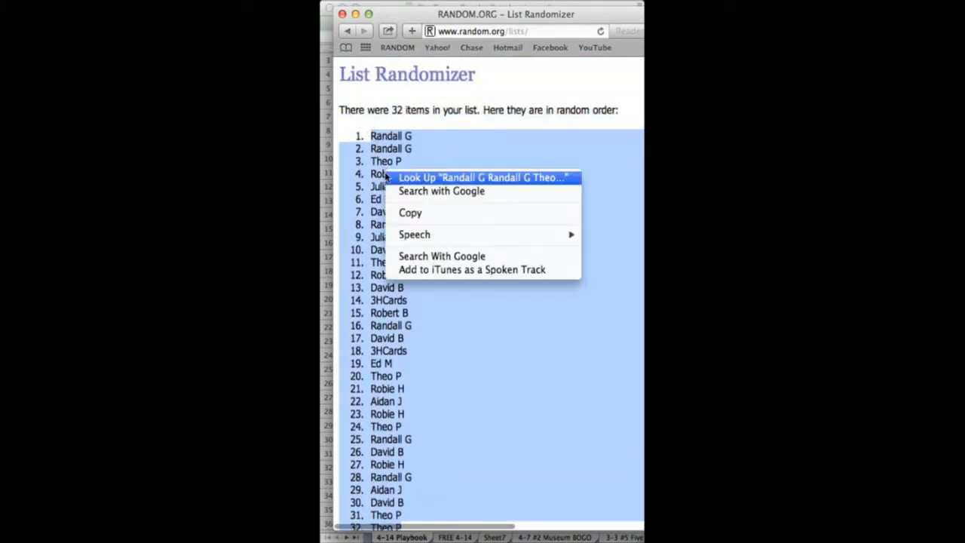
left_click(412, 214)
left_click(535, 181)
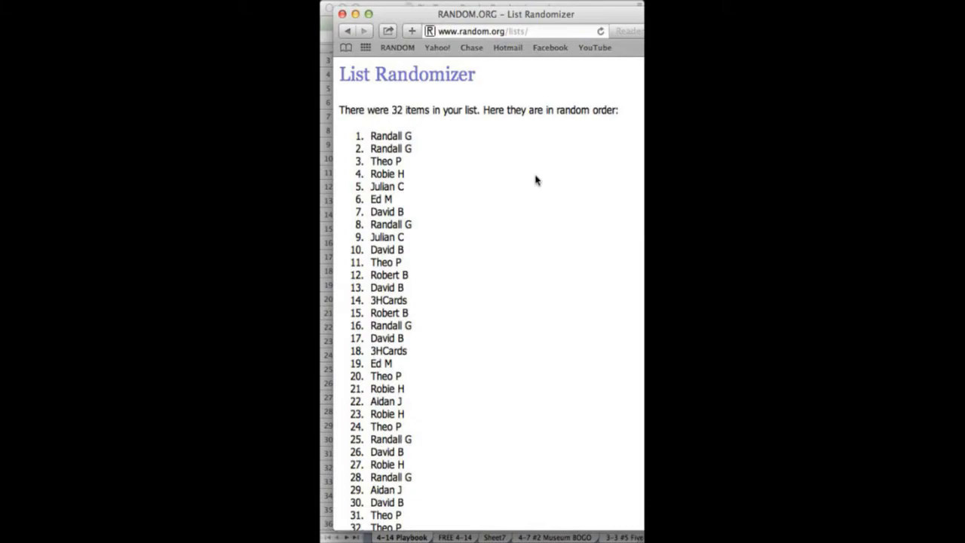
left_click(327, 383)
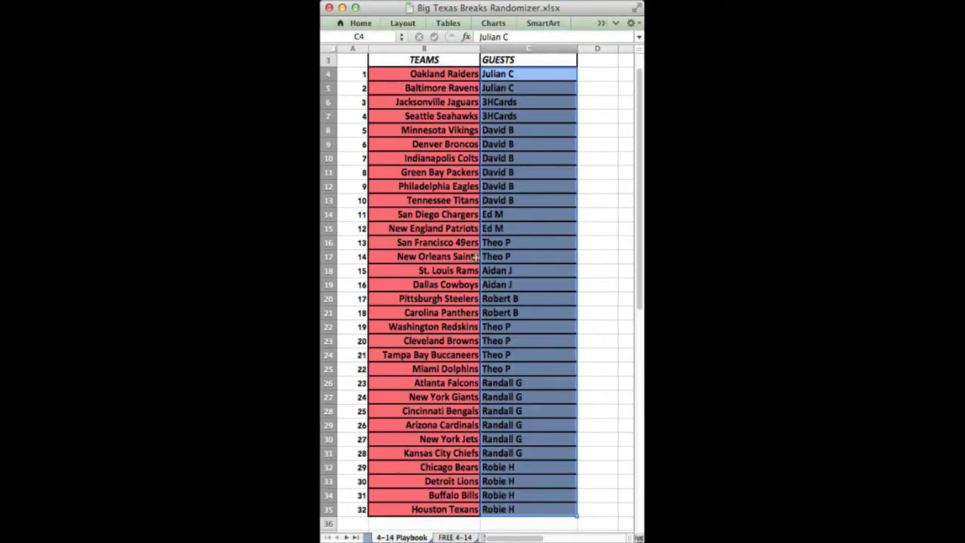
right_click(512, 159)
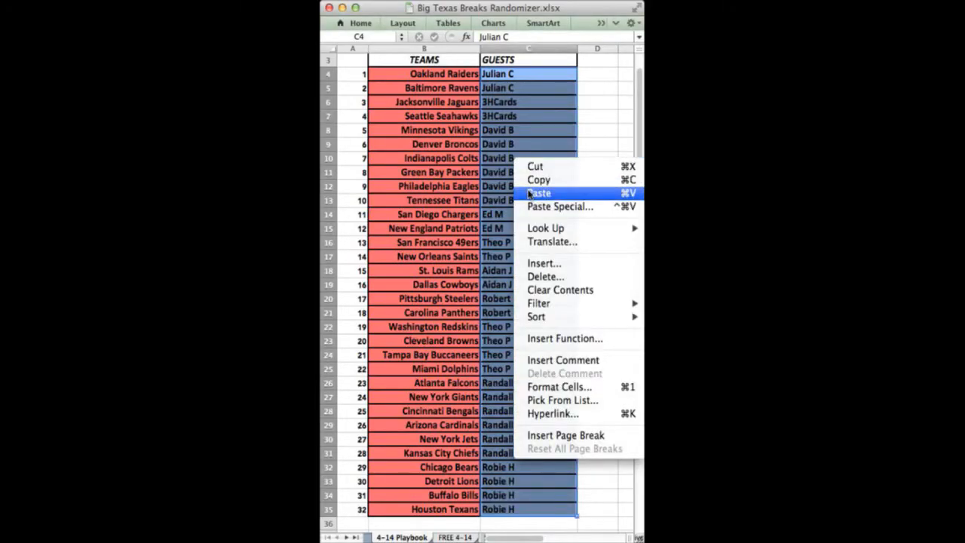
left_click(537, 193)
left_click(411, 8)
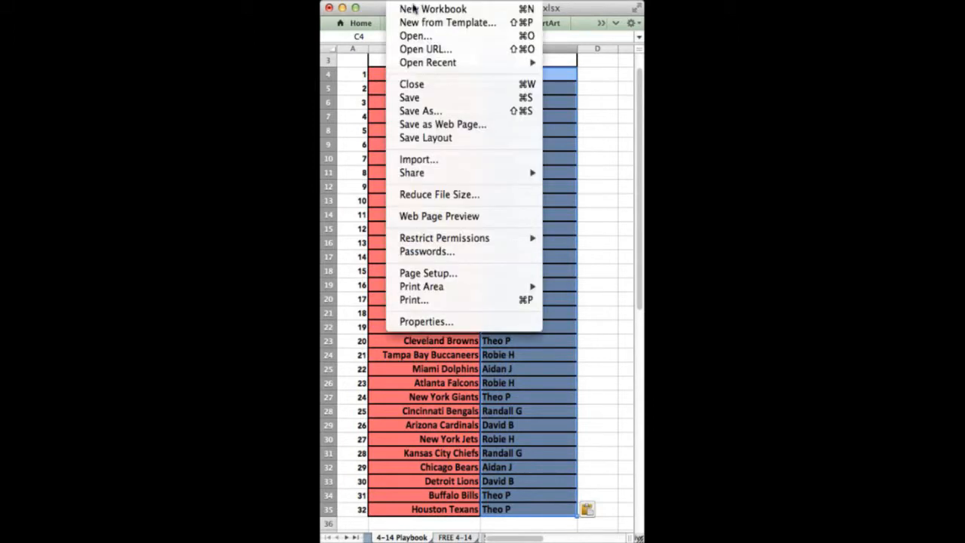
left_click(409, 97)
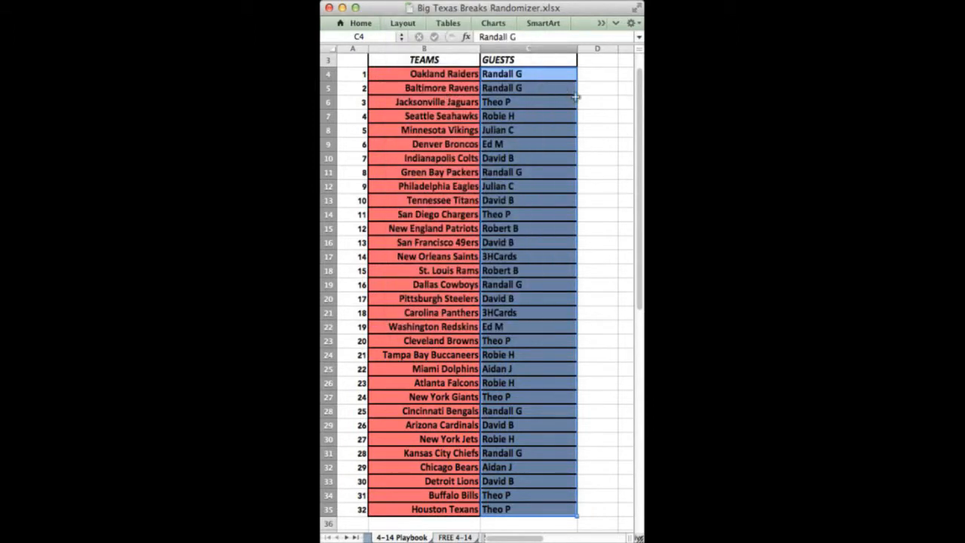
left_click(598, 60)
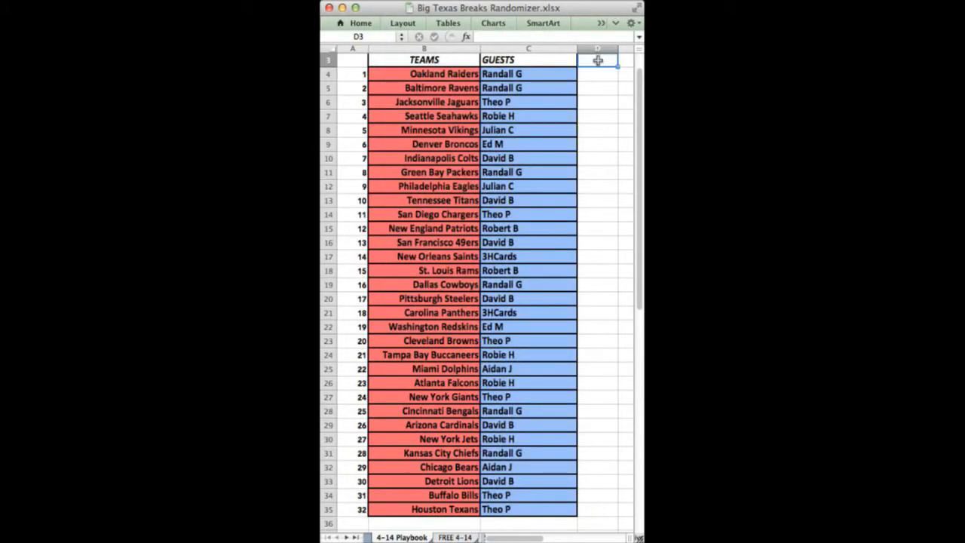